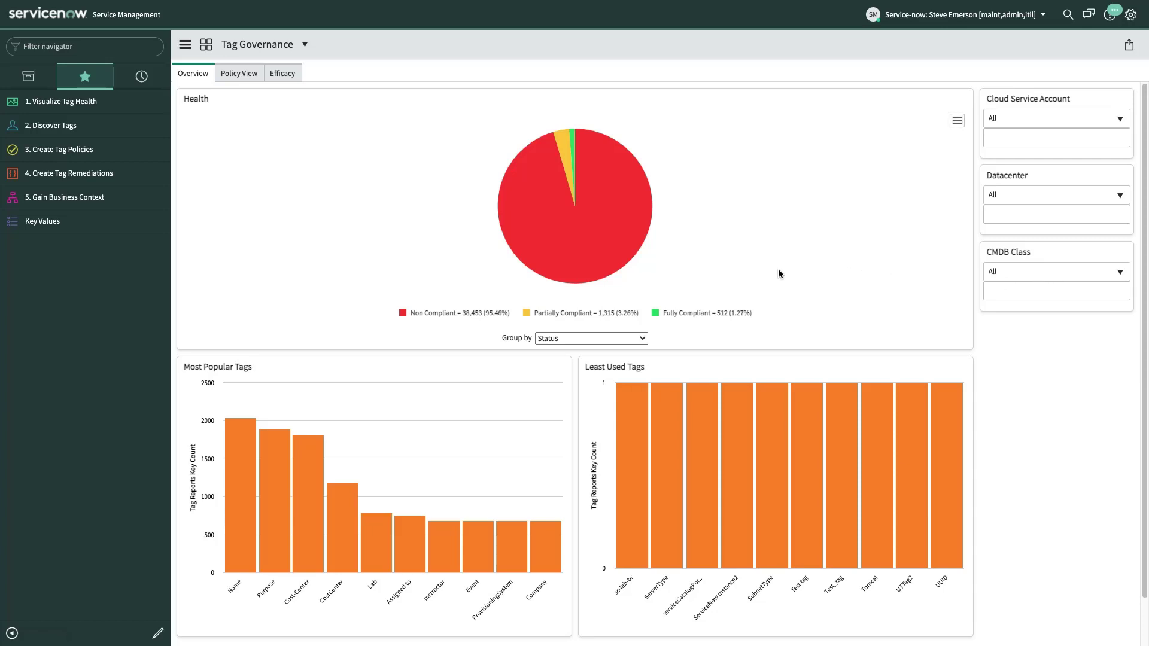
pyautogui.moveTo(563, 245)
pyautogui.click(565, 339)
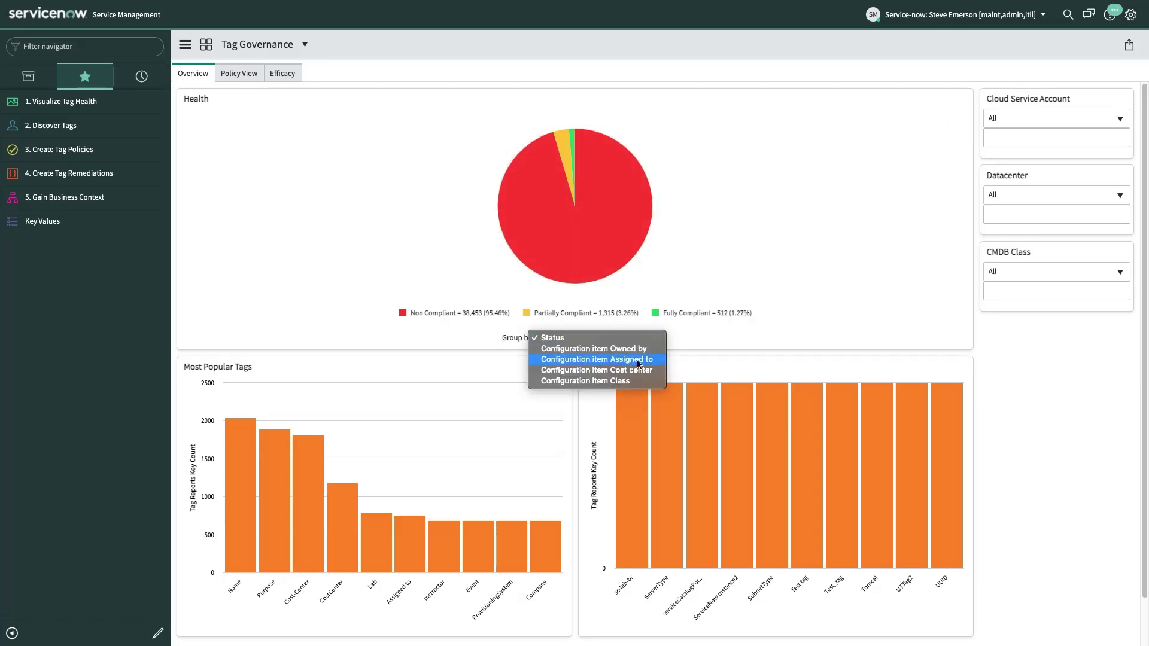
pyautogui.click(418, 242)
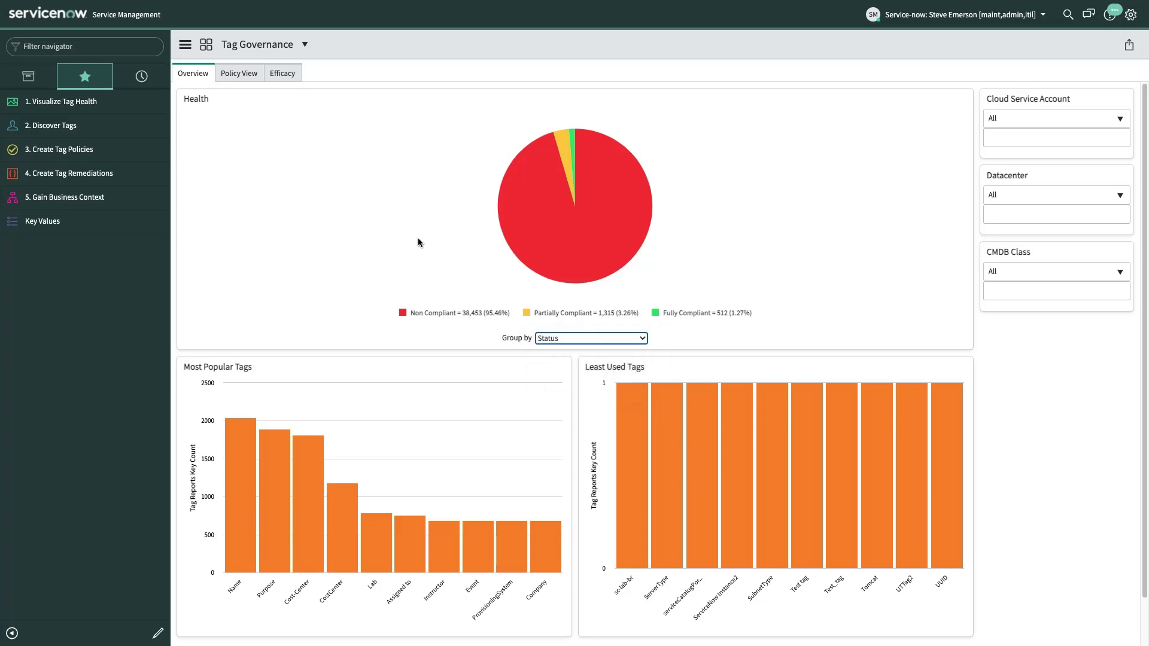
pyautogui.click(453, 314)
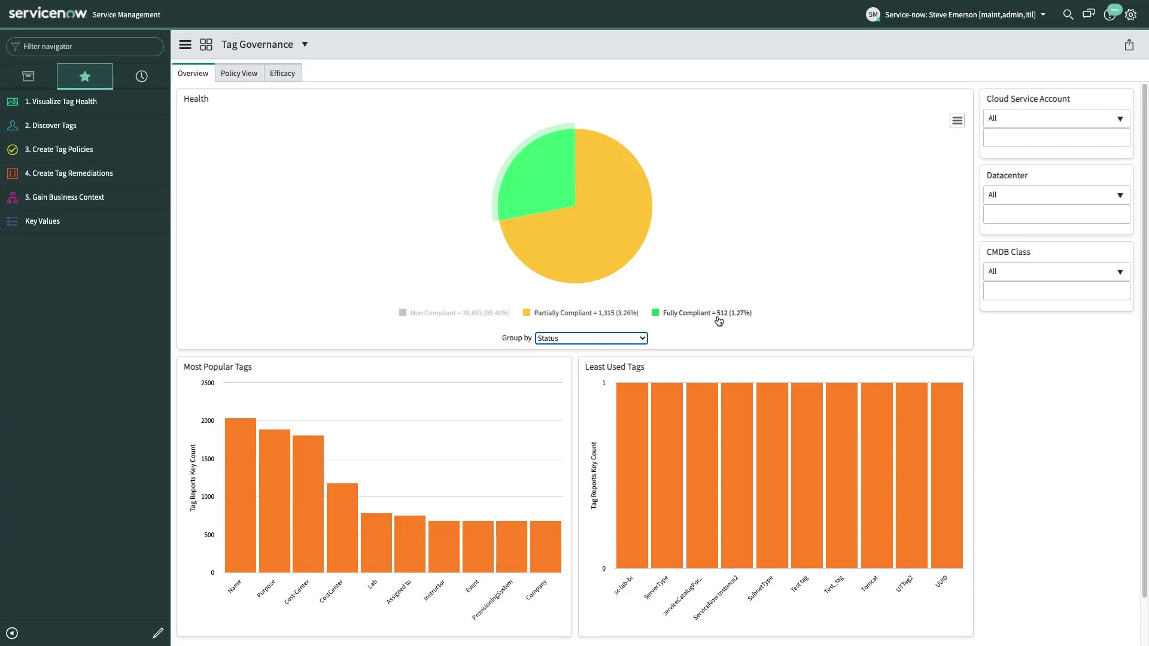
pyautogui.click(452, 313)
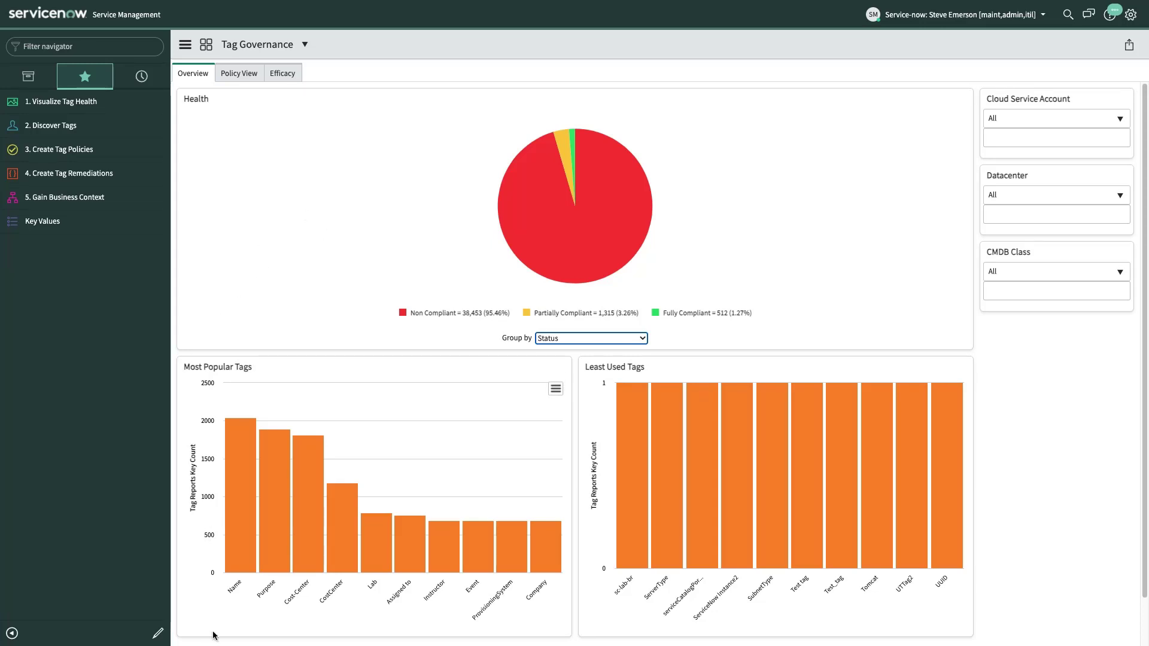
pyautogui.moveTo(337, 598)
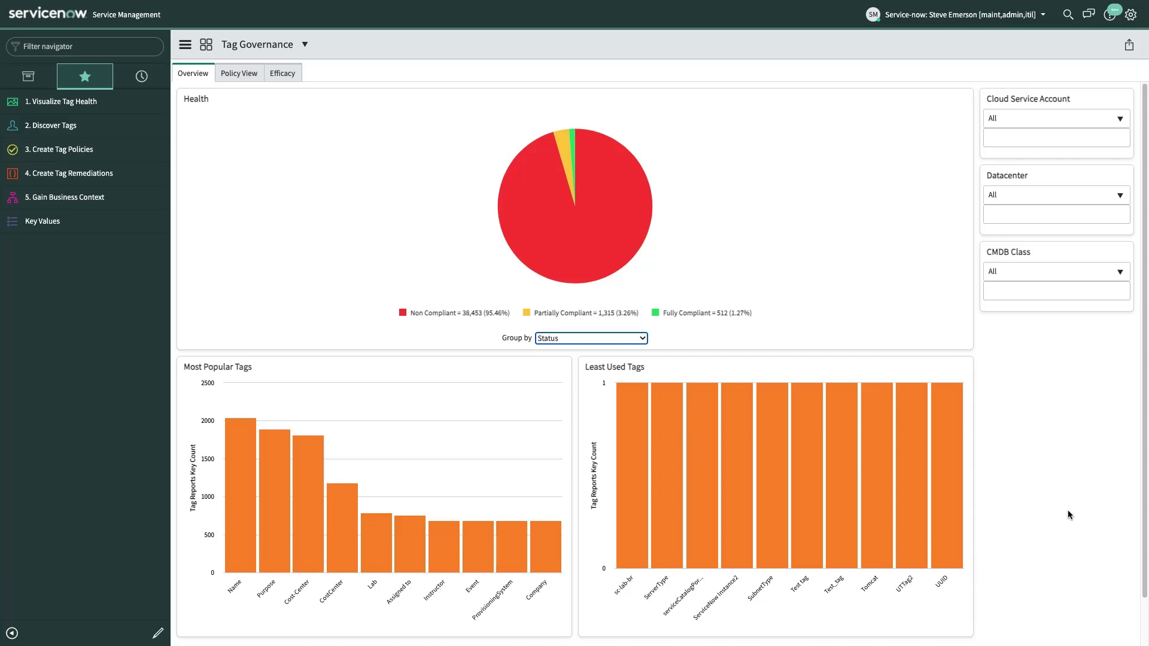
# - Show the Efficacy view with the Ratings gauge at 1, governed CI coverage and the ~92 coverage trend
pyautogui.click(280, 75)
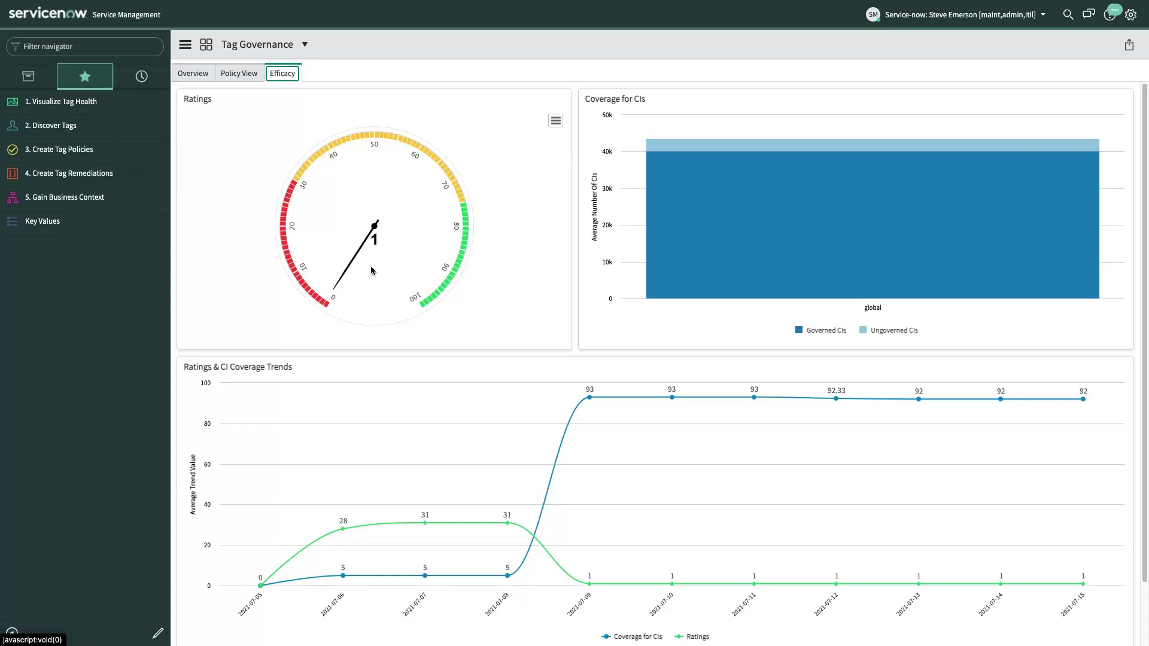
pyautogui.moveTo(374, 229)
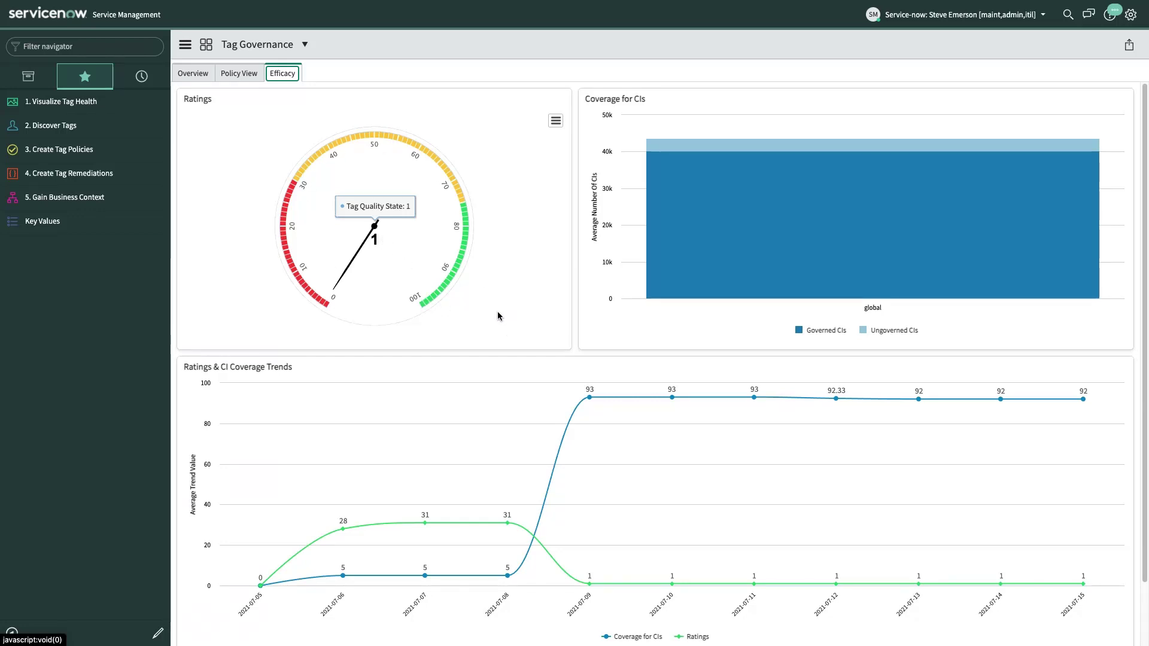
pyautogui.moveTo(826, 268)
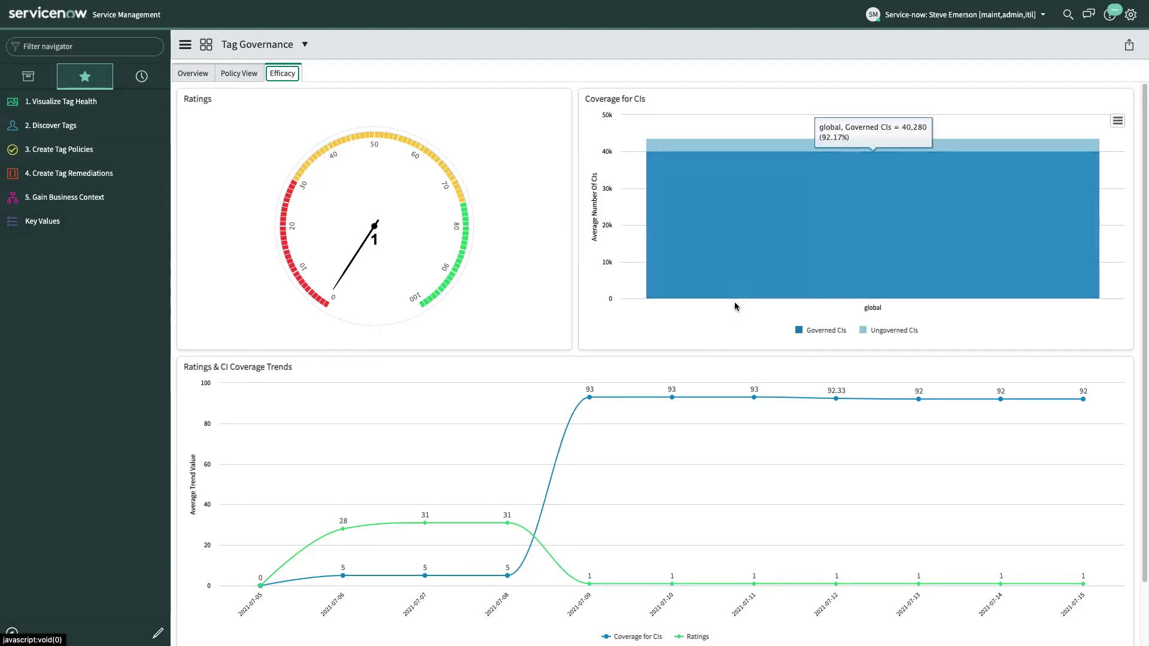
pyautogui.moveTo(757, 274)
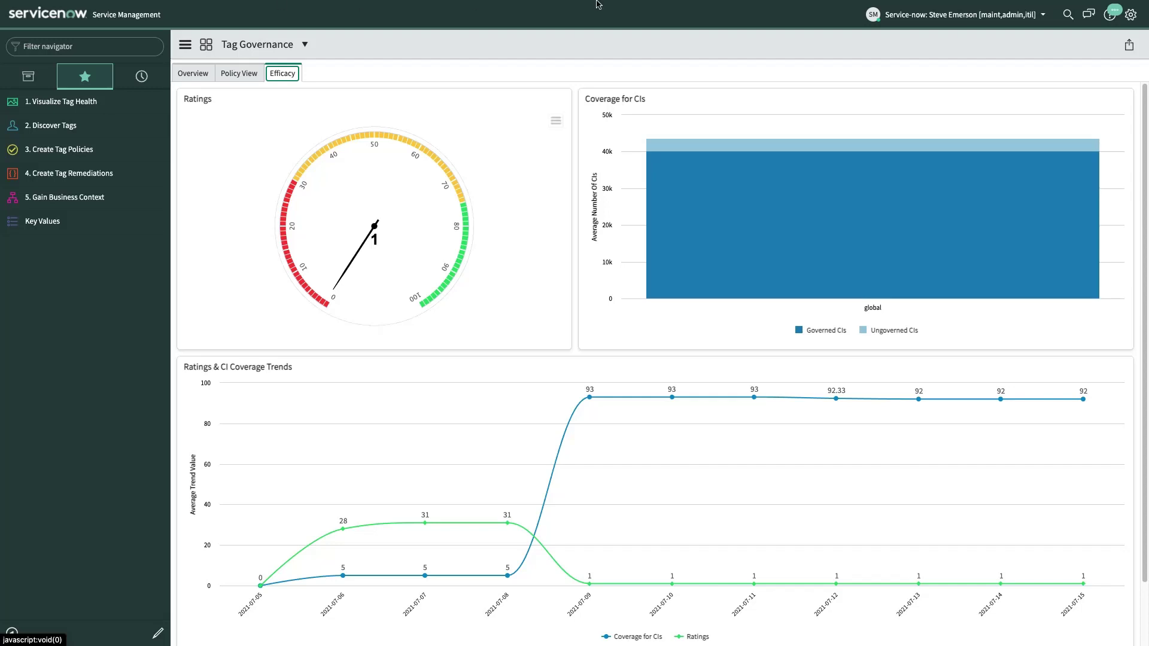
# - Browse the discovered tag values, then bring up the Tag Count, Tag Key and Tag Key & Value policies
pyautogui.click(62, 126)
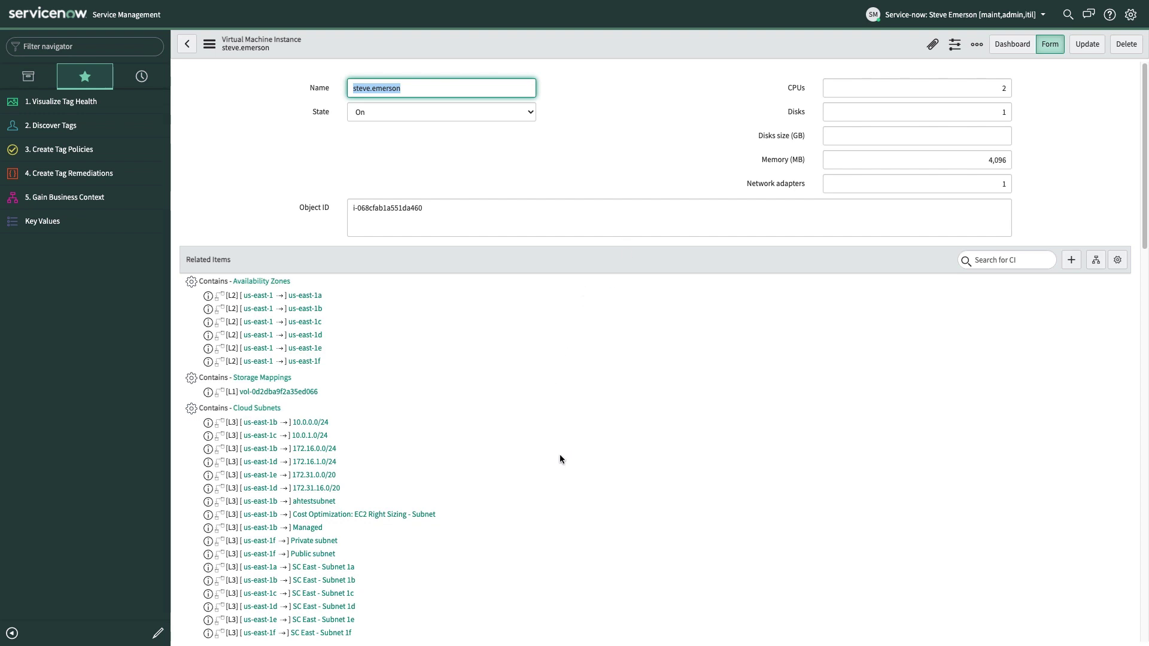
pyautogui.scroll(-15, 561, 459)
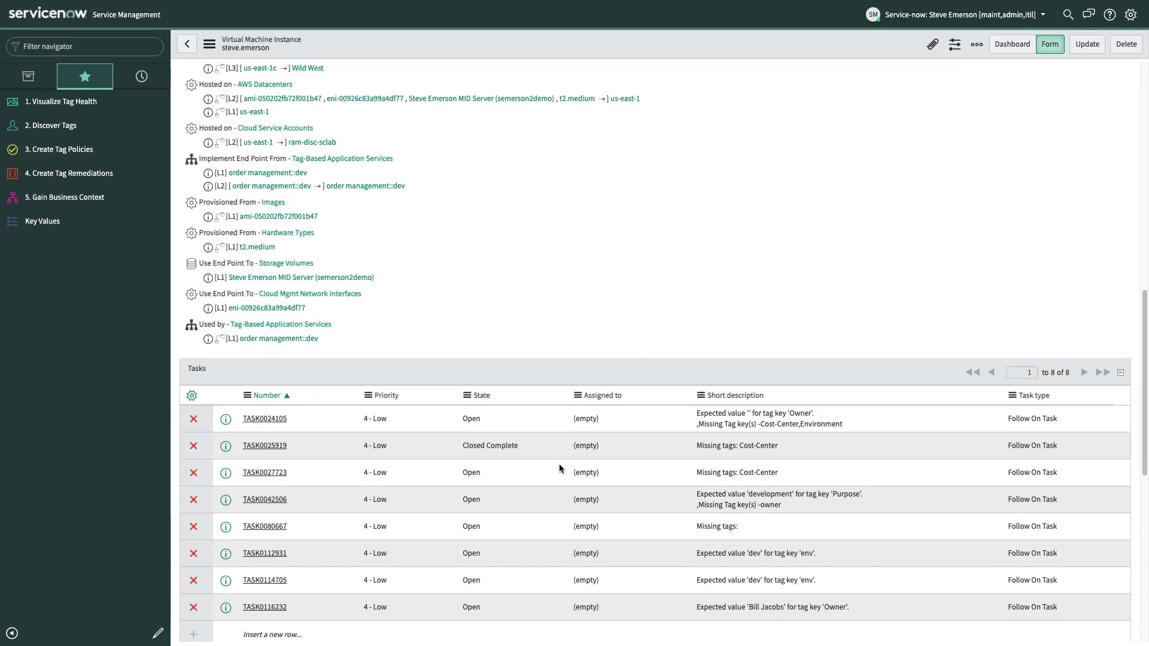
pyautogui.scroll(-5, 558, 464)
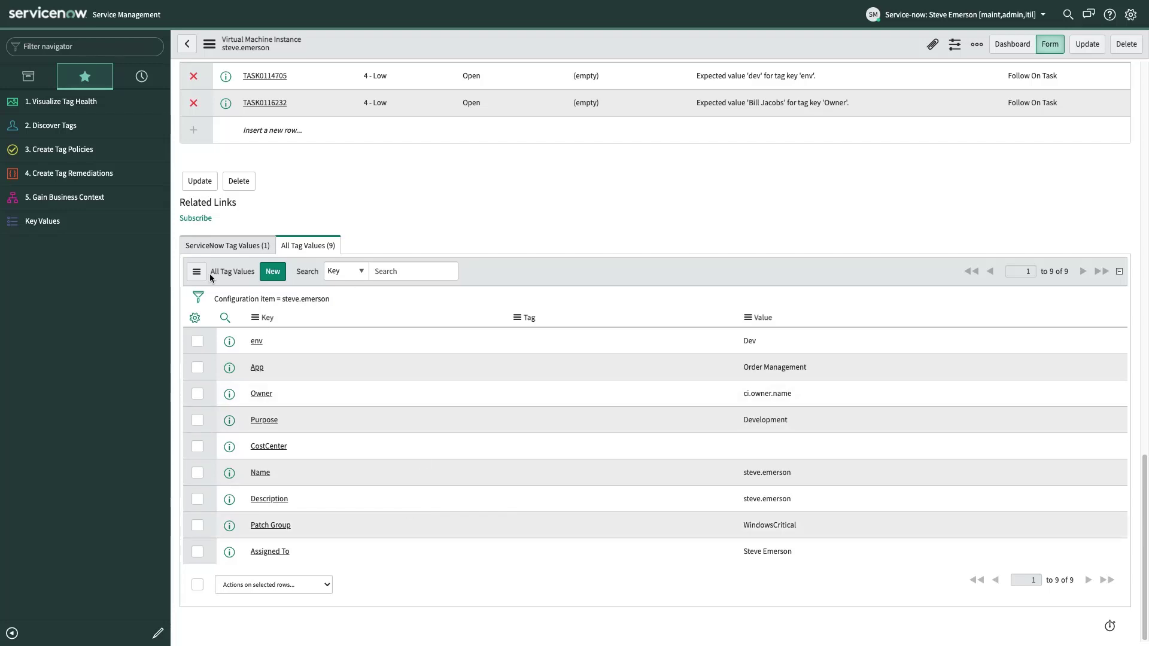
pyautogui.click(78, 154)
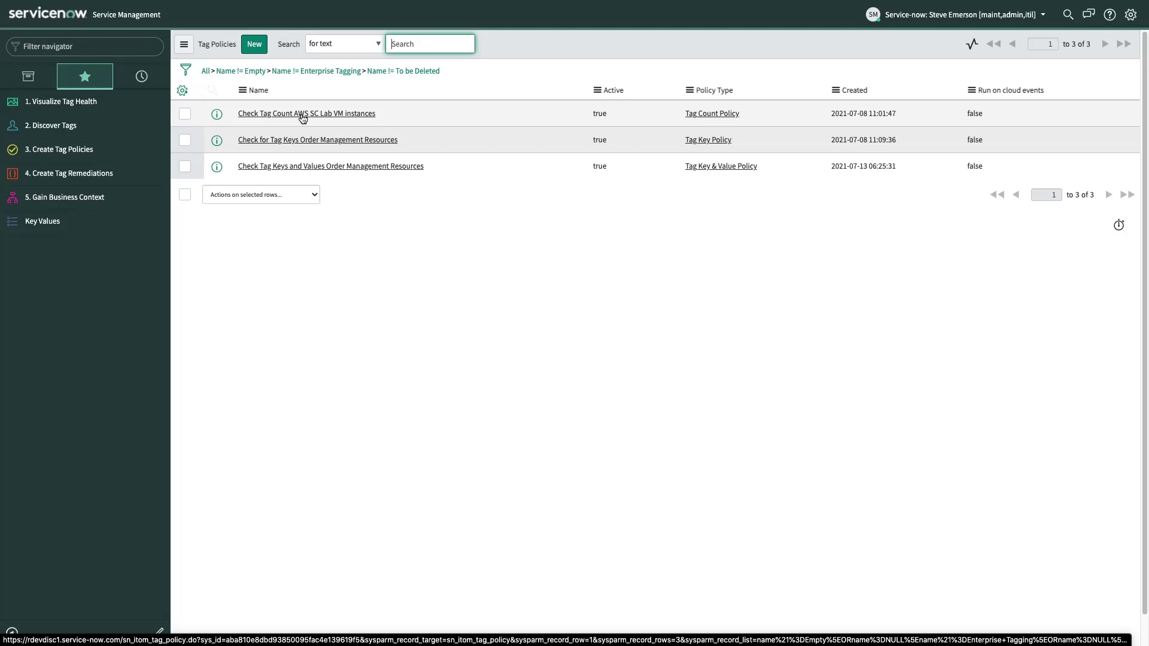
pyautogui.click(302, 115)
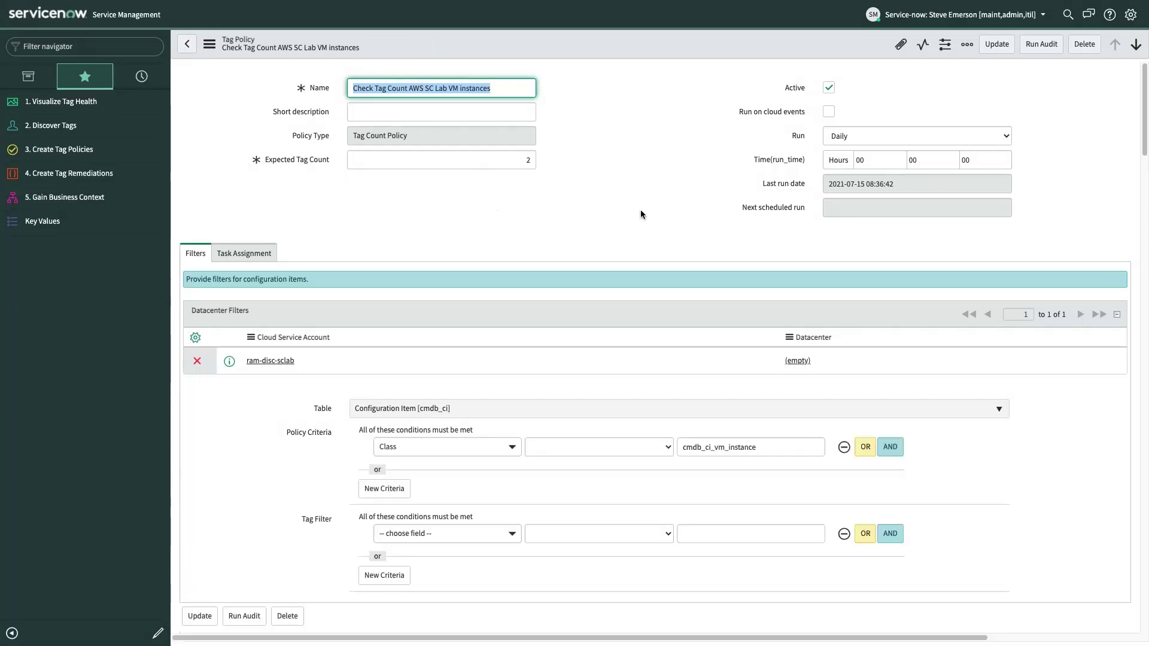
pyautogui.click(859, 136)
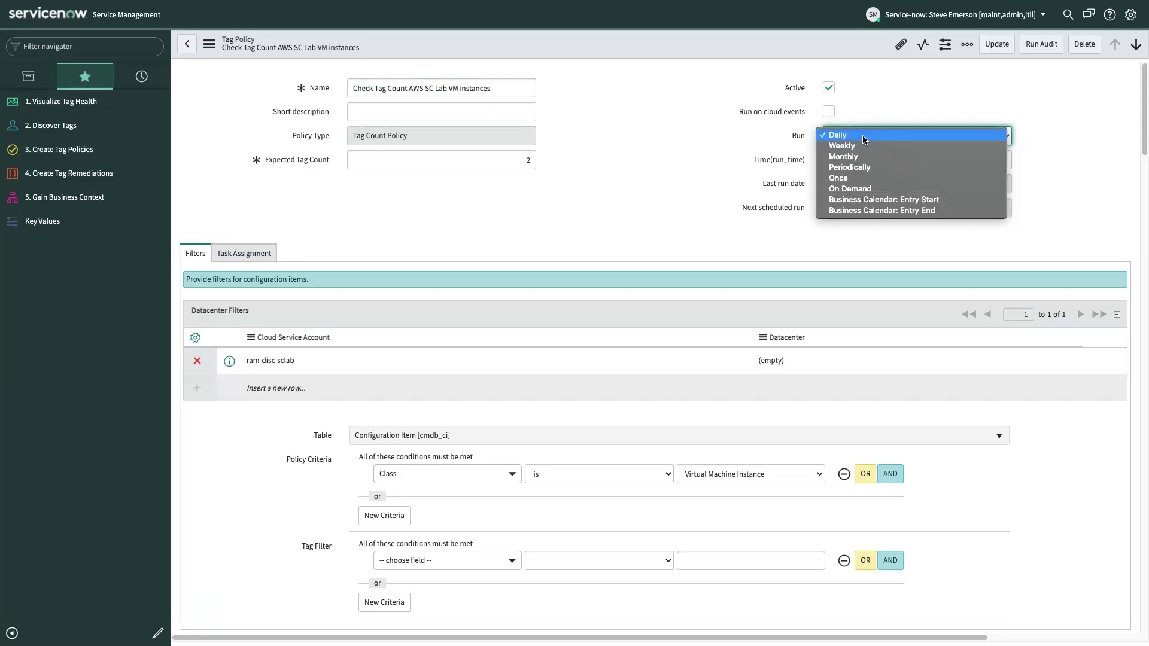
pyautogui.click(711, 158)
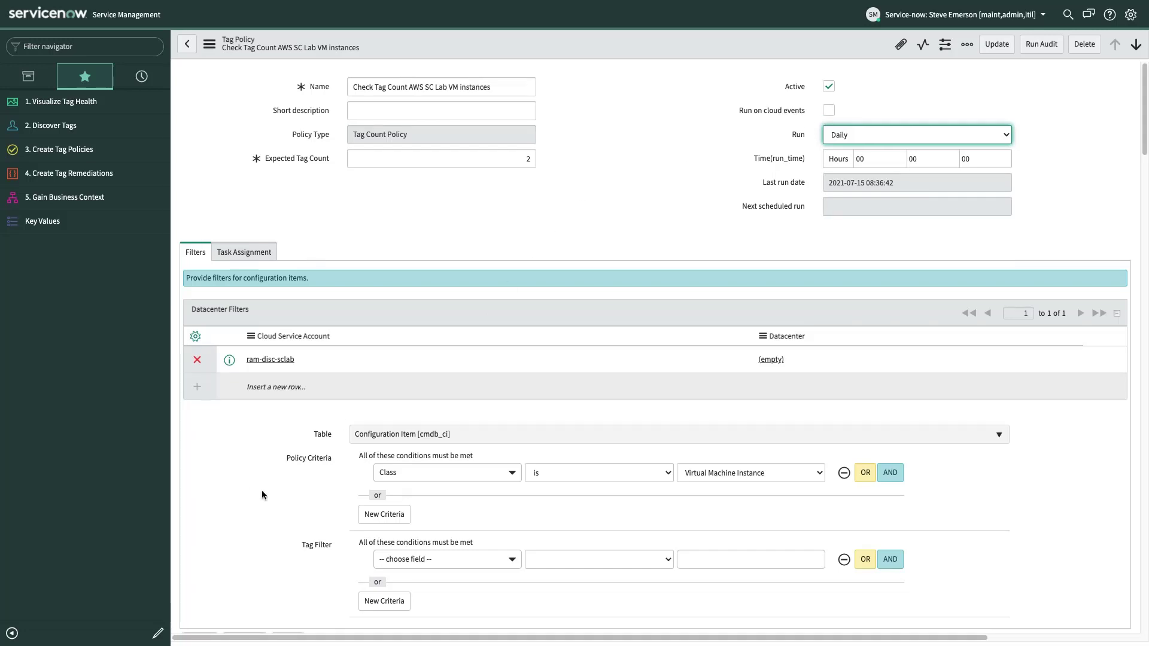
pyautogui.scroll(-1, 251, 478)
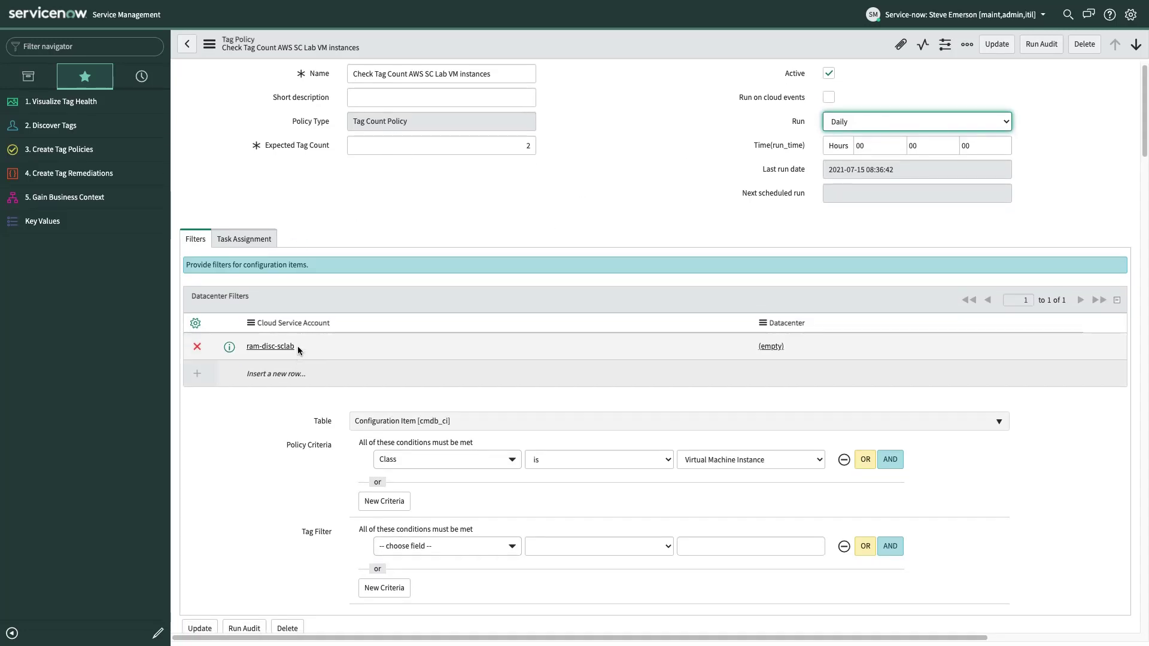
pyautogui.scroll(-1, 284, 433)
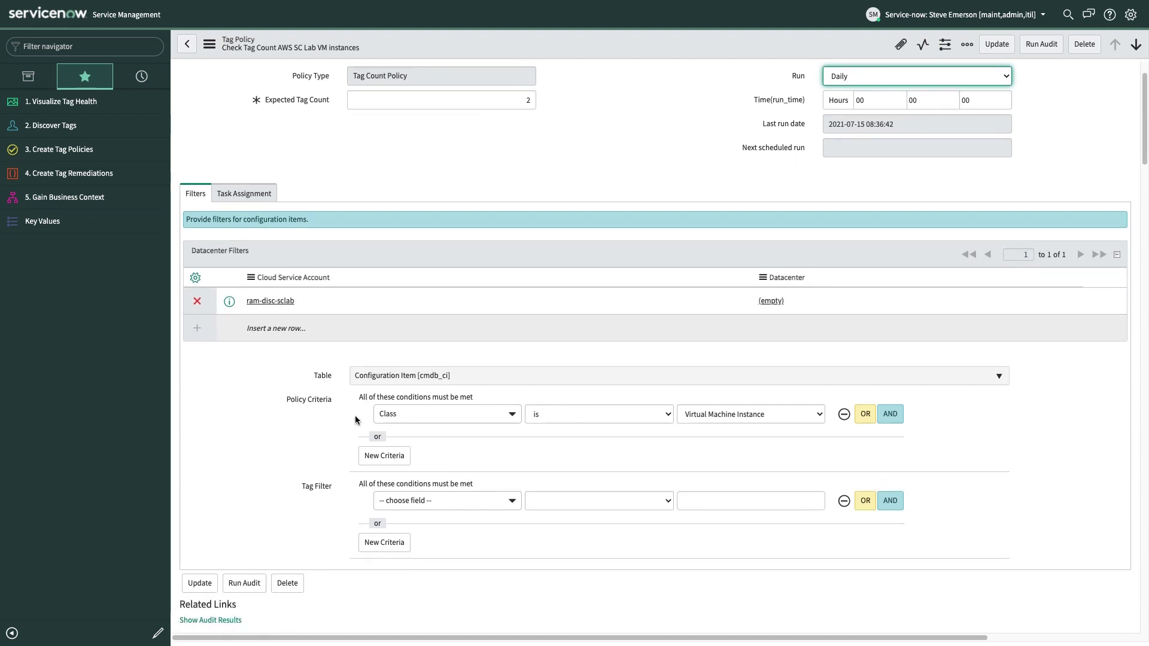
pyautogui.scroll(-1, 269, 465)
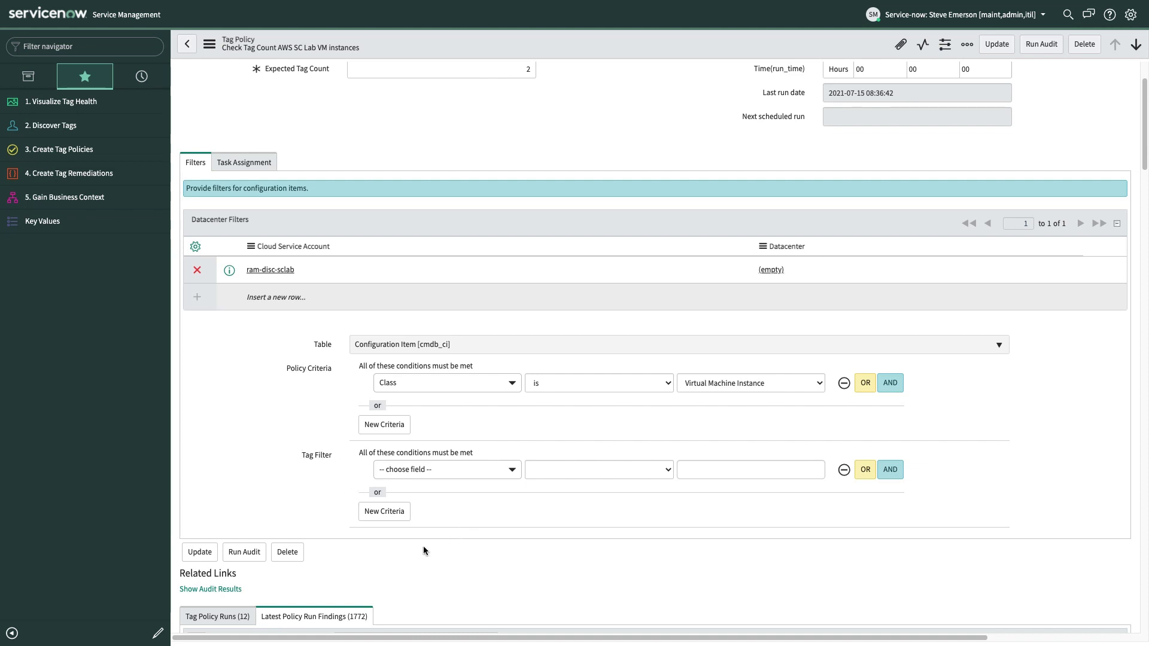
pyautogui.scroll(-1, 388, 545)
pyautogui.scroll(3, 249, 508)
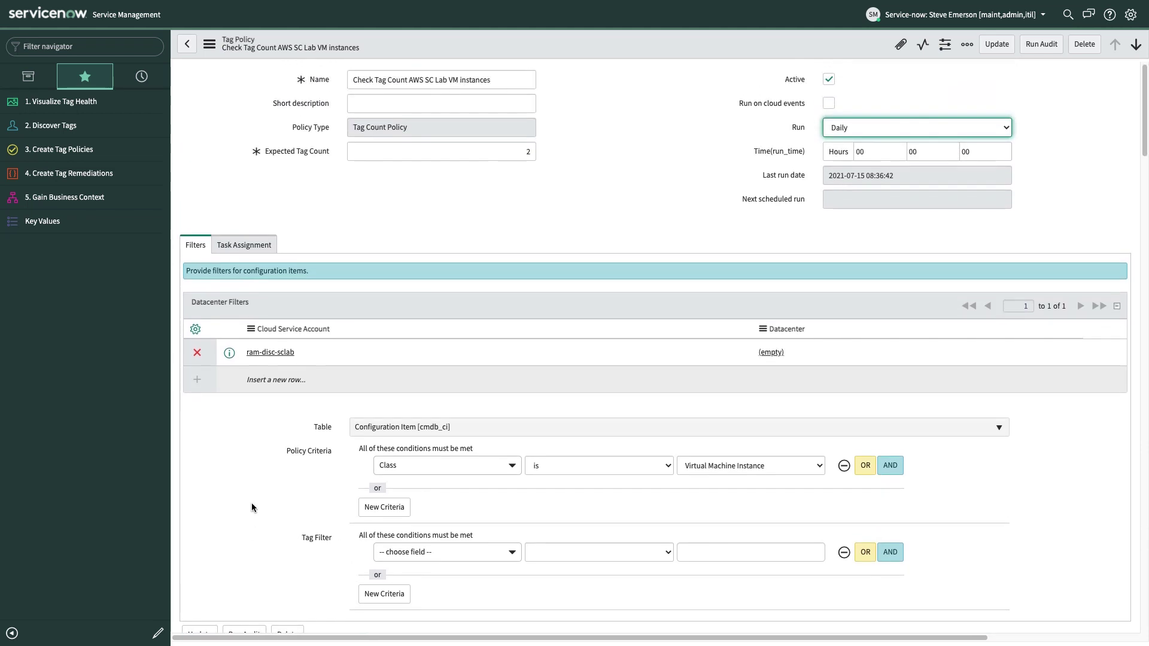
pyautogui.click(248, 249)
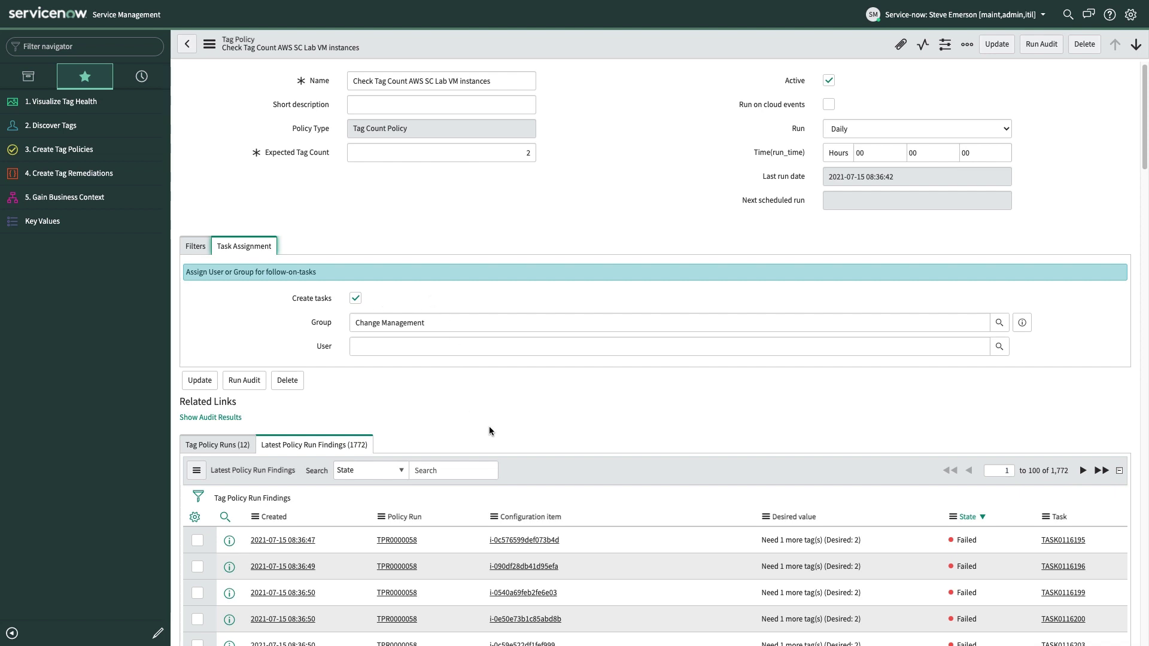
pyautogui.scroll(-3, 277, 431)
pyautogui.scroll(4, 277, 431)
pyautogui.click(189, 48)
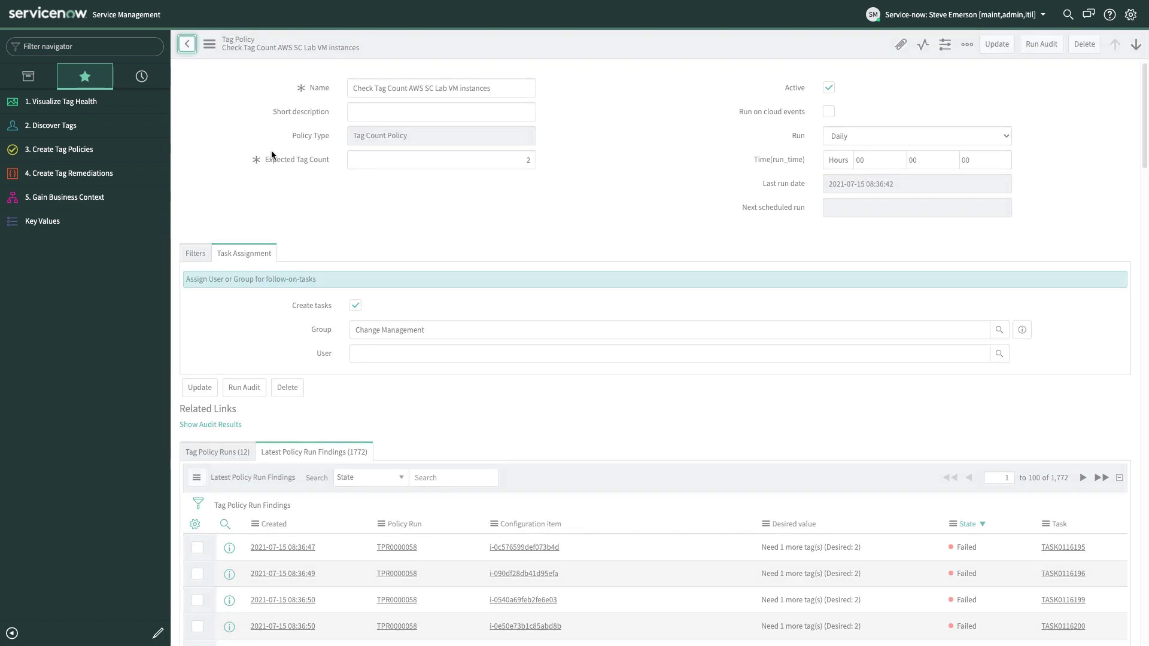
pyautogui.click(349, 146)
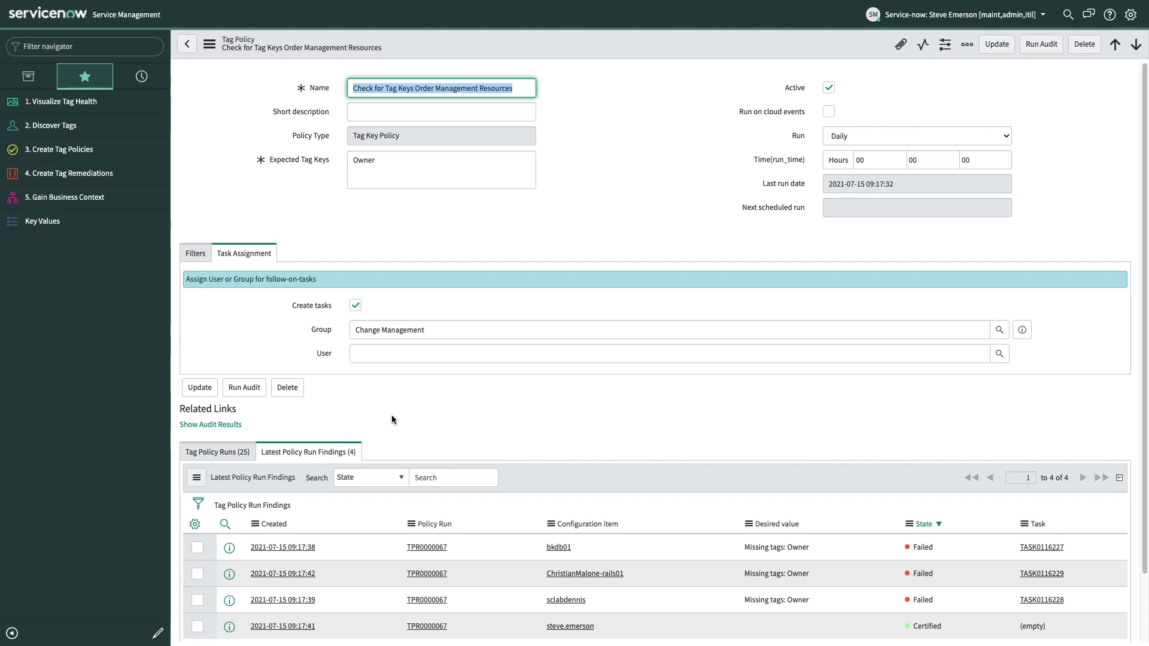
# - Review the Tag Key policy's CI filters and findings, then go back to the three-policy list
pyautogui.click(195, 253)
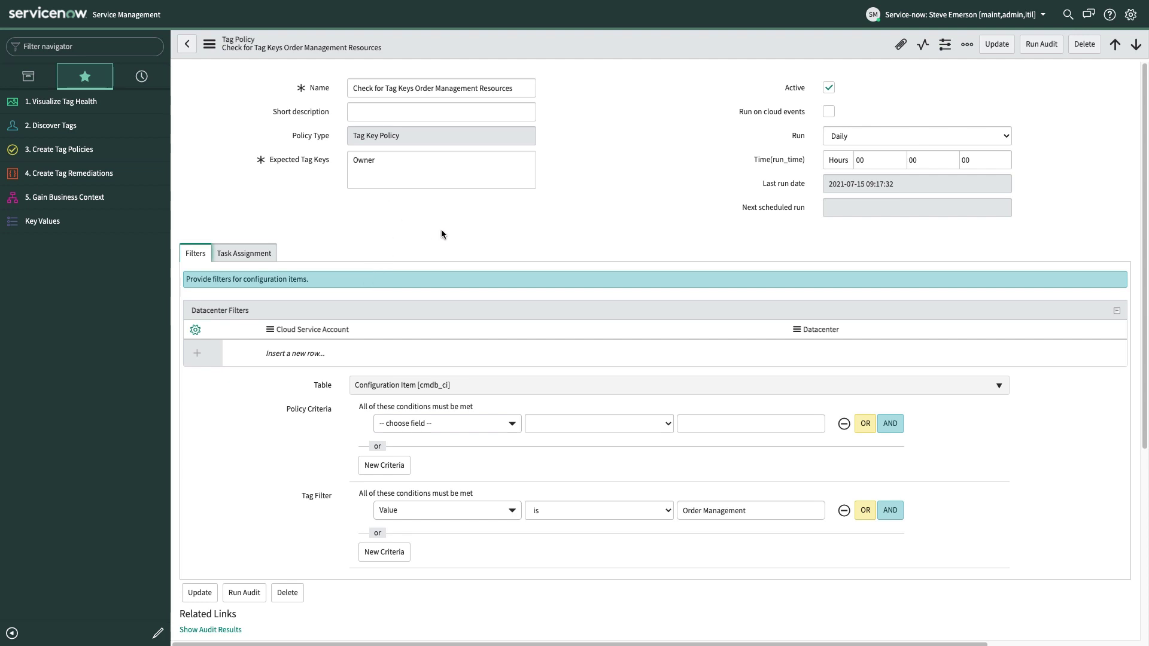
pyautogui.scroll(-2, 270, 426)
pyautogui.scroll(-2, 482, 454)
pyautogui.scroll(-1, 508, 474)
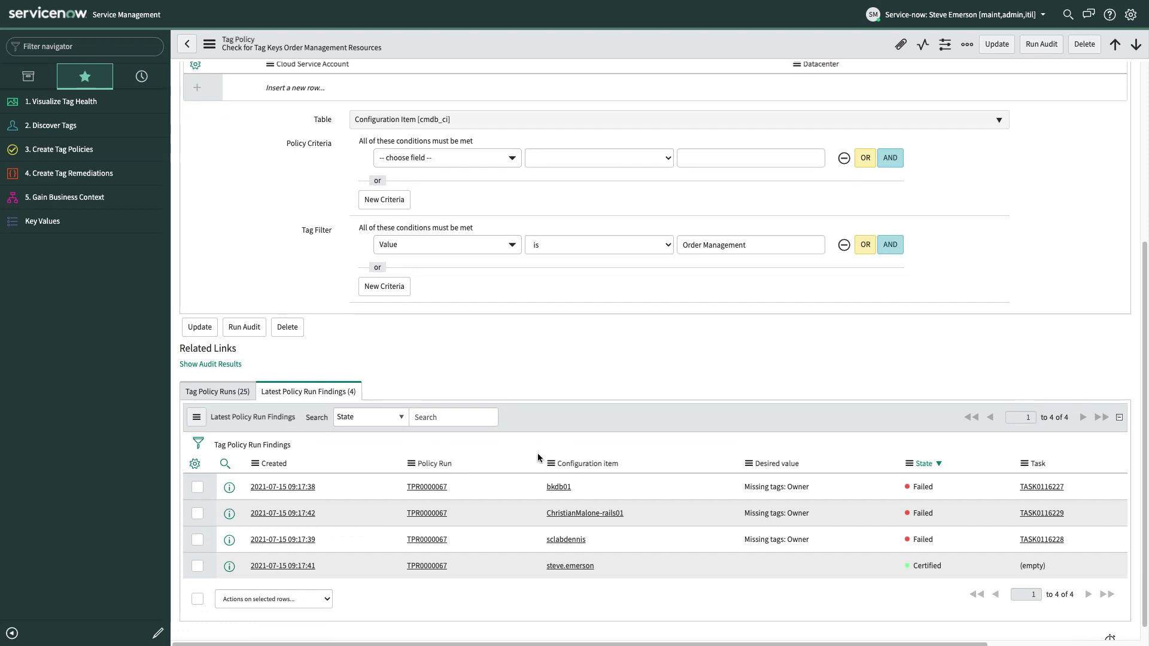
pyautogui.scroll(-1, 419, 413)
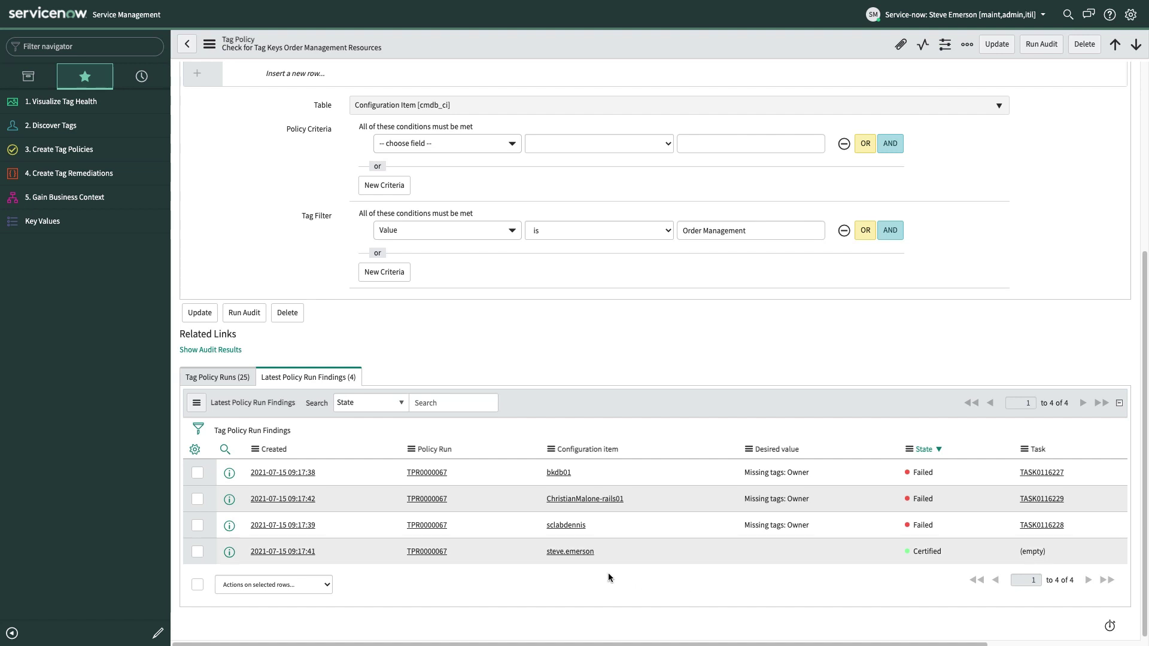
pyautogui.click(188, 44)
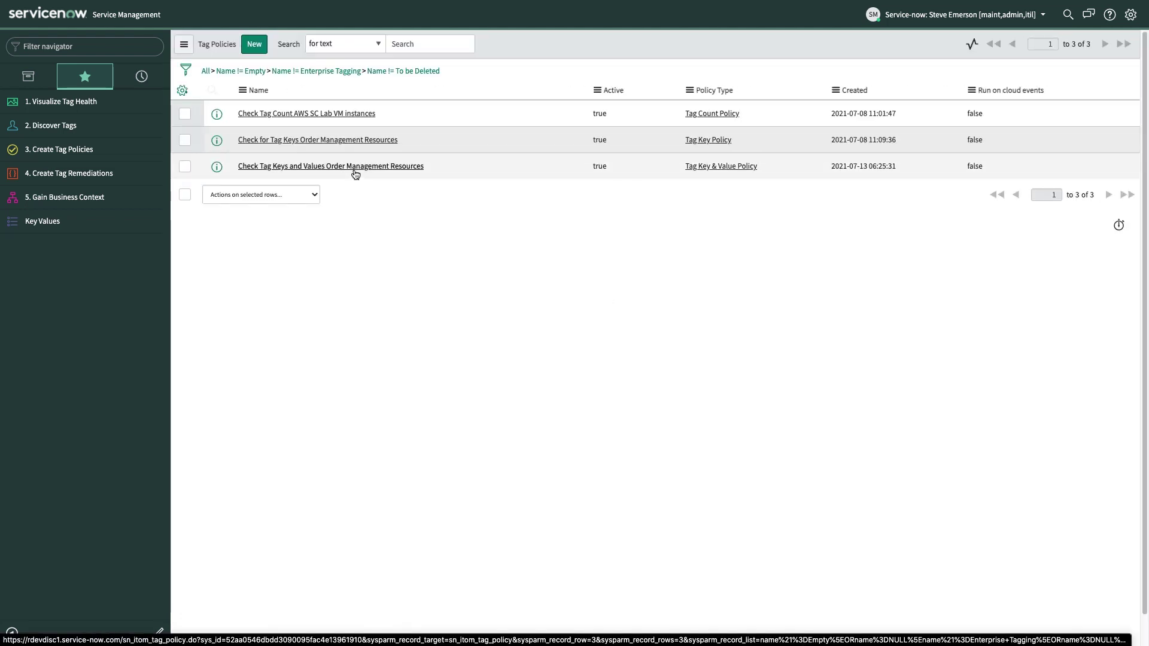
# - Open 'Check Tag Keys and Values Order Management Resources' and review its Owner check and 4 failed findings
pyautogui.click(354, 170)
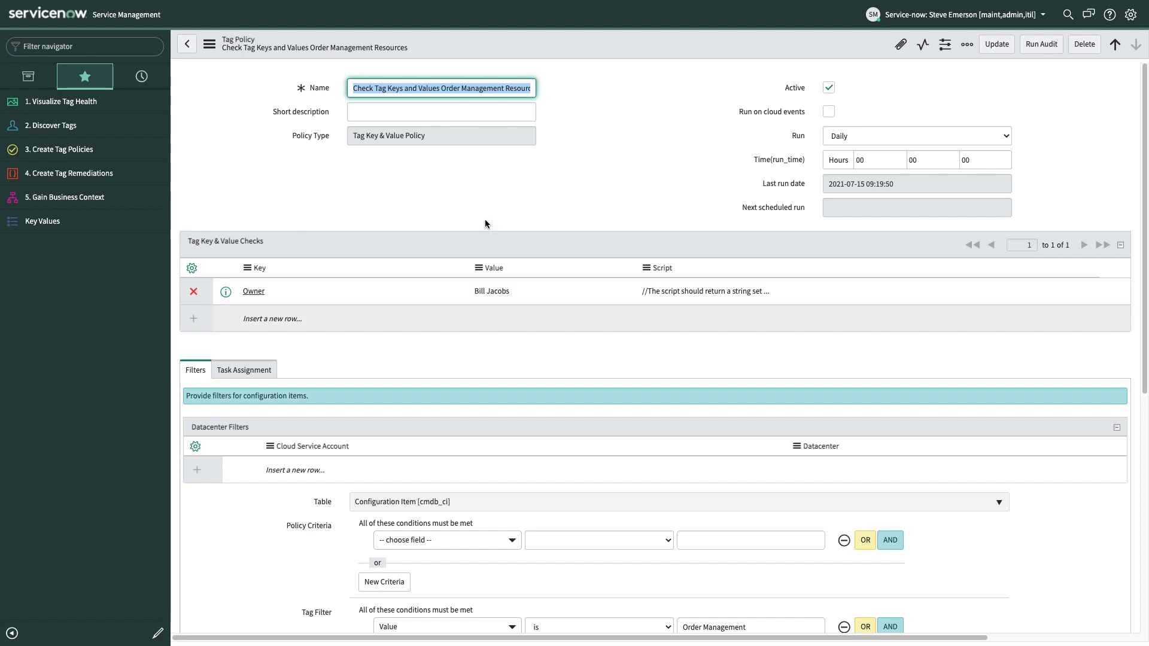
pyautogui.scroll(-2, 270, 592)
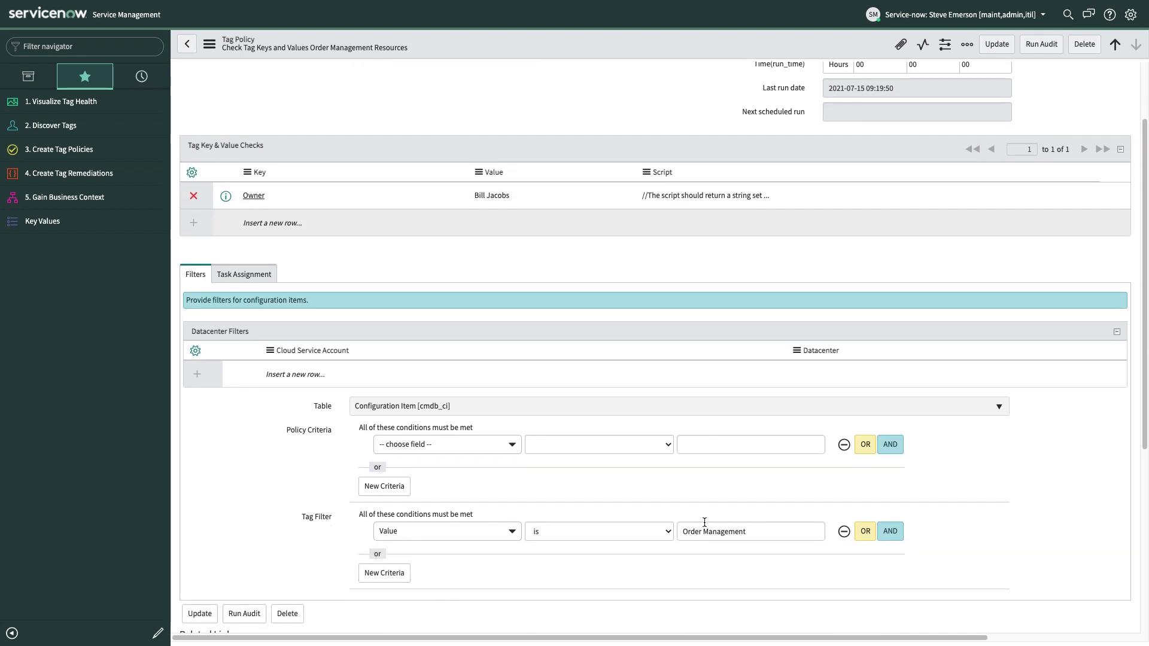
pyautogui.scroll(2, 285, 519)
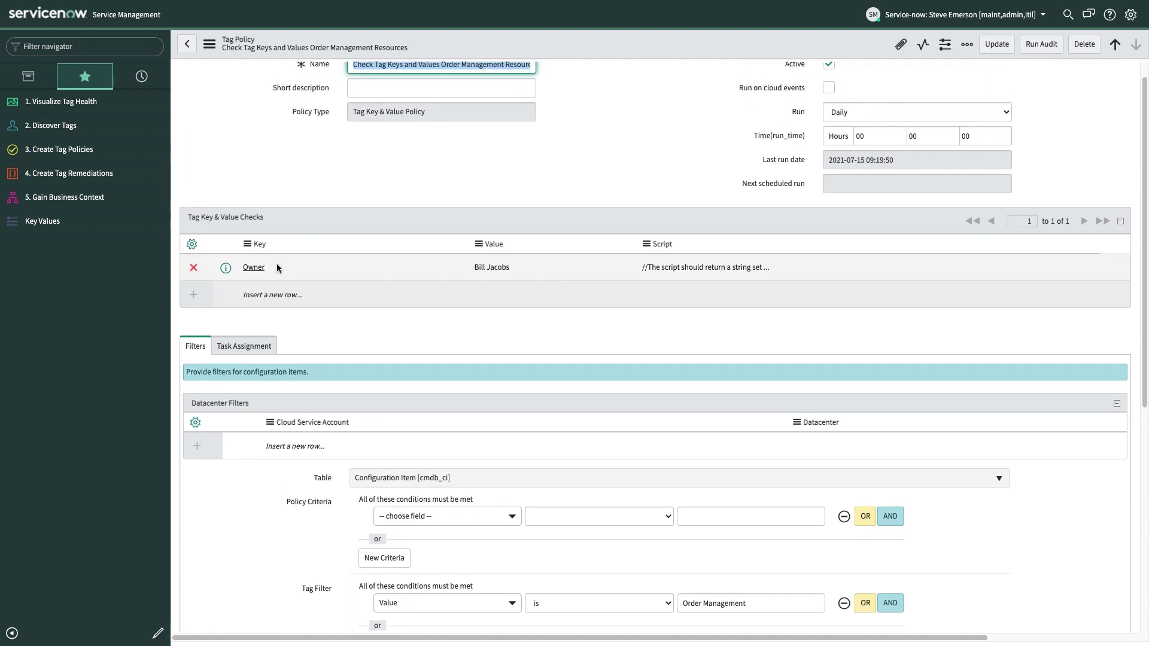
pyautogui.scroll(-2, 400, 424)
pyautogui.scroll(-5, 408, 433)
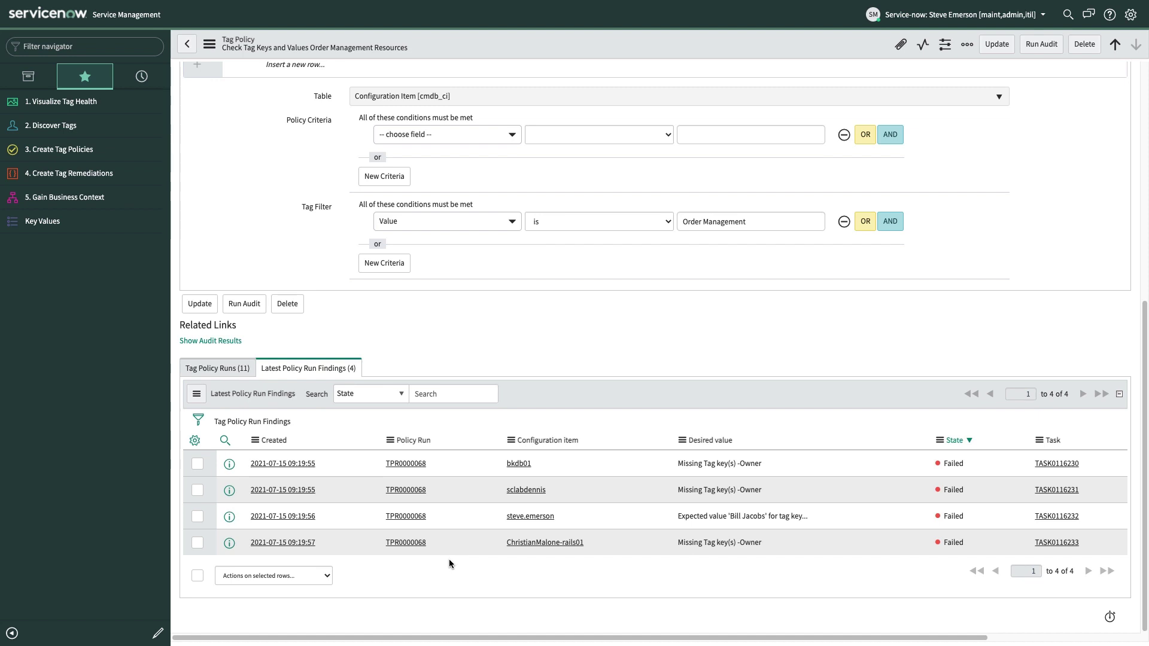
pyautogui.scroll(7, 450, 564)
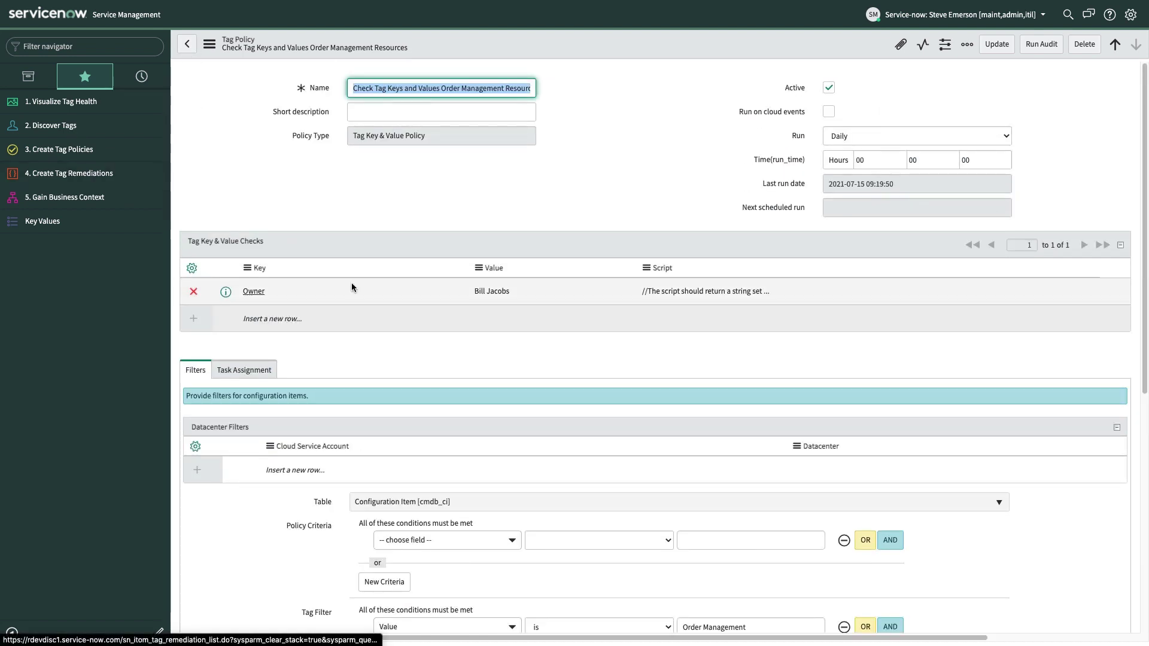
# - Open the 'Set Owner for Order Management Resources' remediation, toggling Auto-Remediate on and back off
pyautogui.click(87, 178)
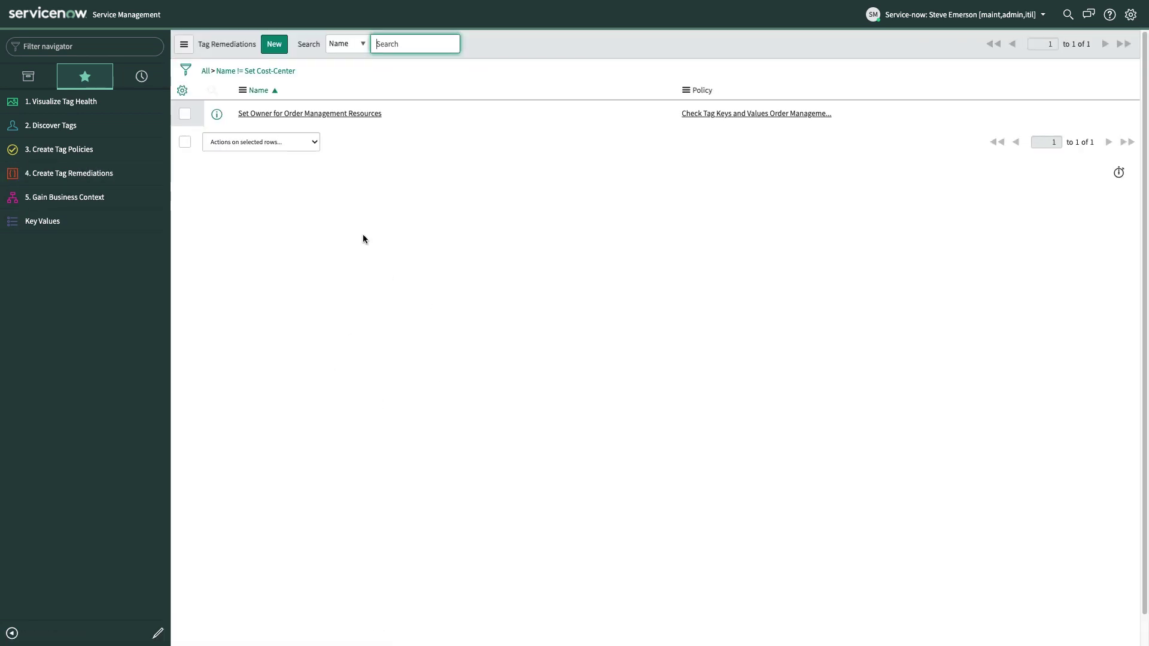
pyautogui.click(310, 114)
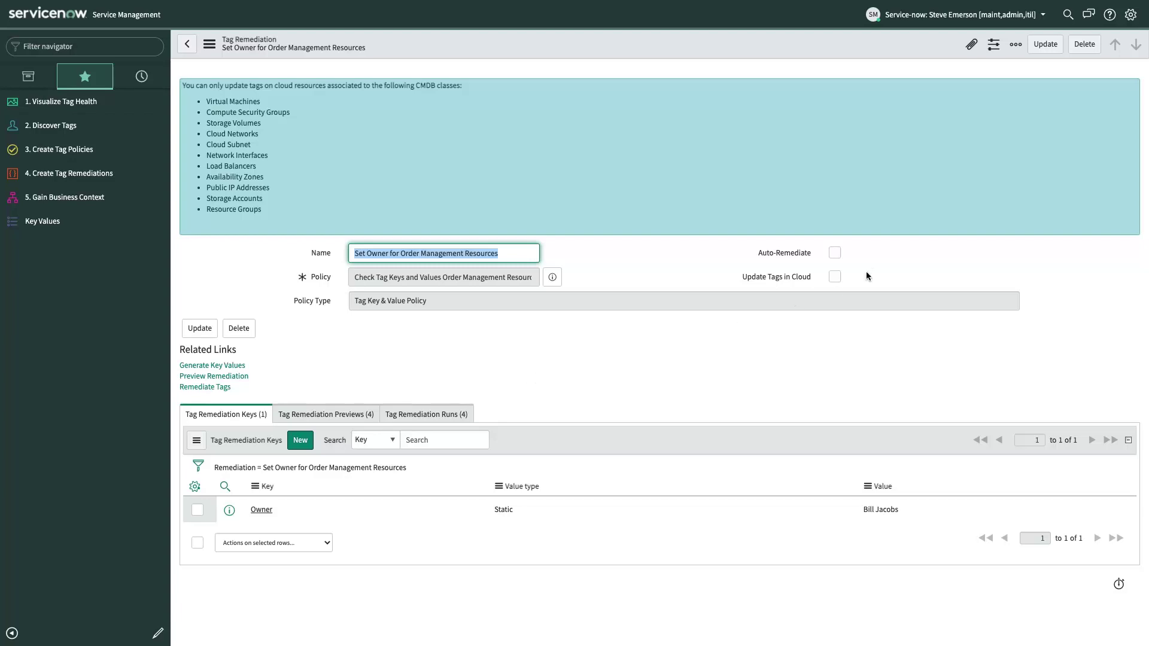
pyautogui.click(837, 254)
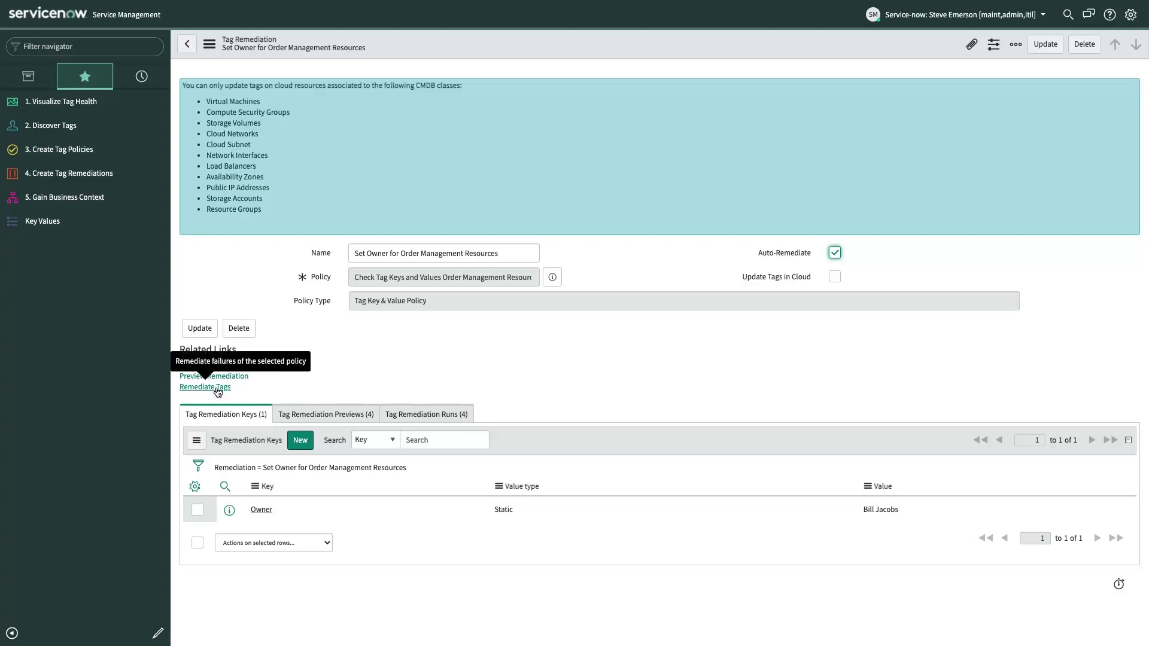
pyautogui.click(834, 252)
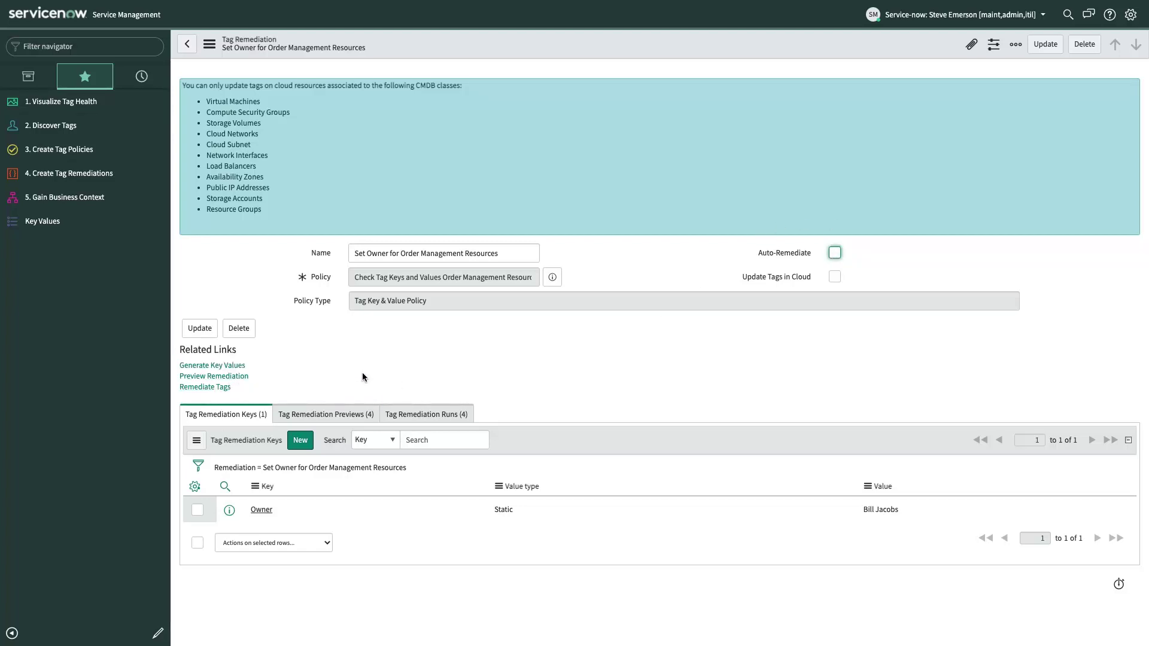
# - List the remediation's four previews: three CIs missing Owner, one expecting a specific Owner value
pyautogui.click(325, 414)
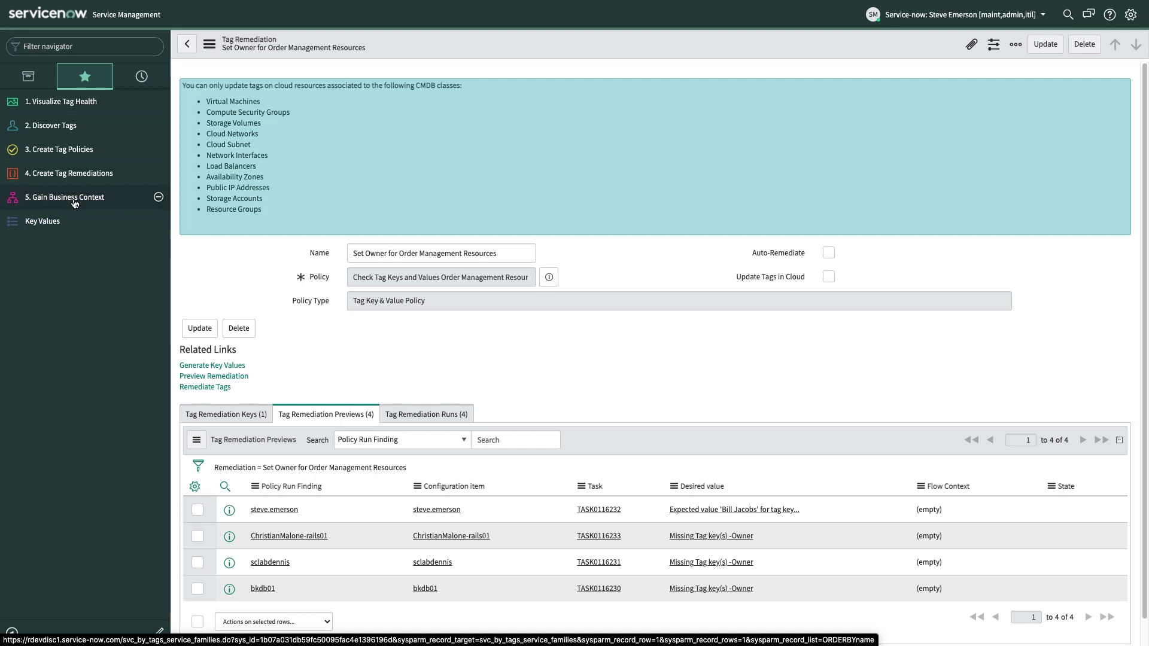
# - Check the tag keys behind the Application and Environment categories of the Application Services family
pyautogui.click(75, 202)
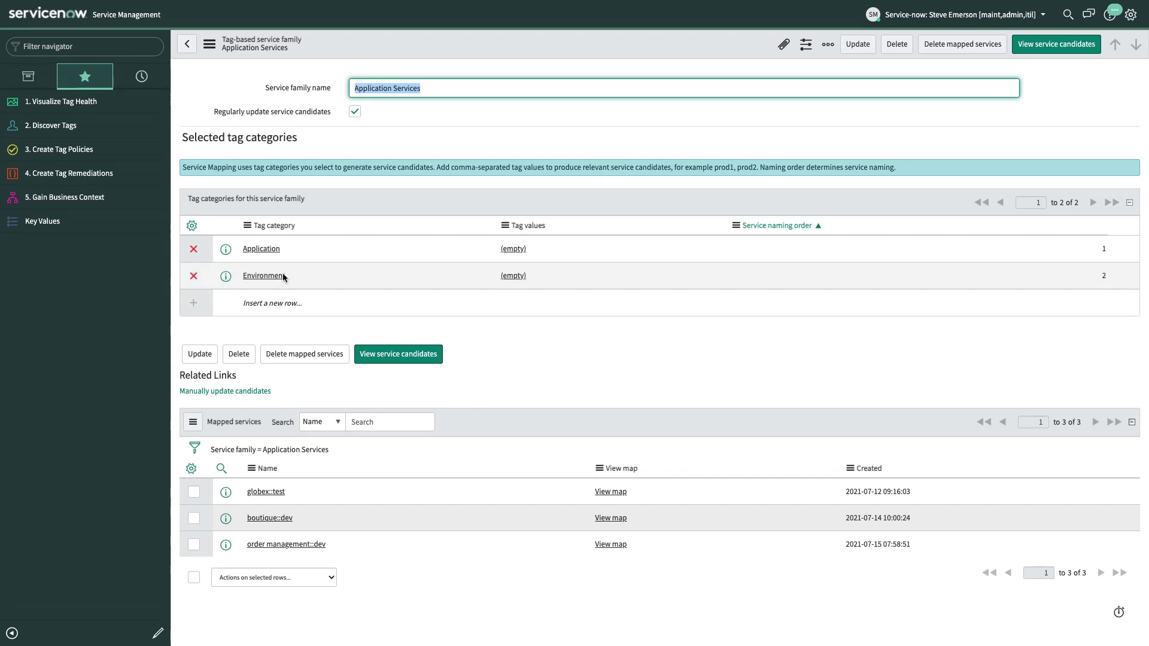
pyautogui.click(261, 249)
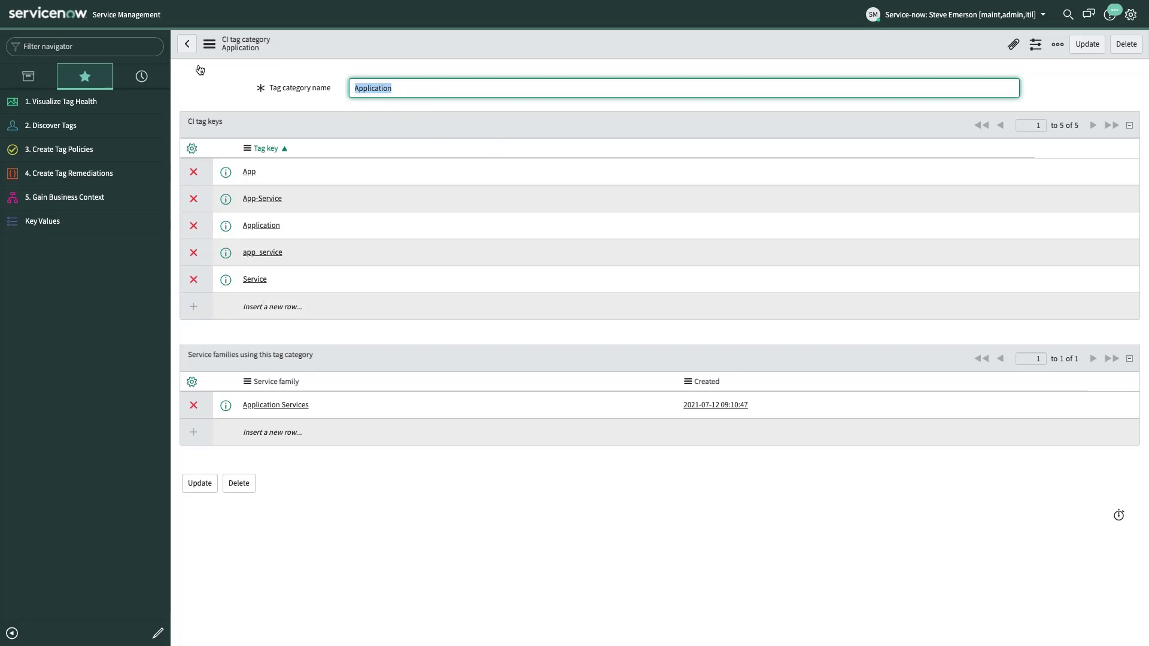
pyautogui.click(187, 43)
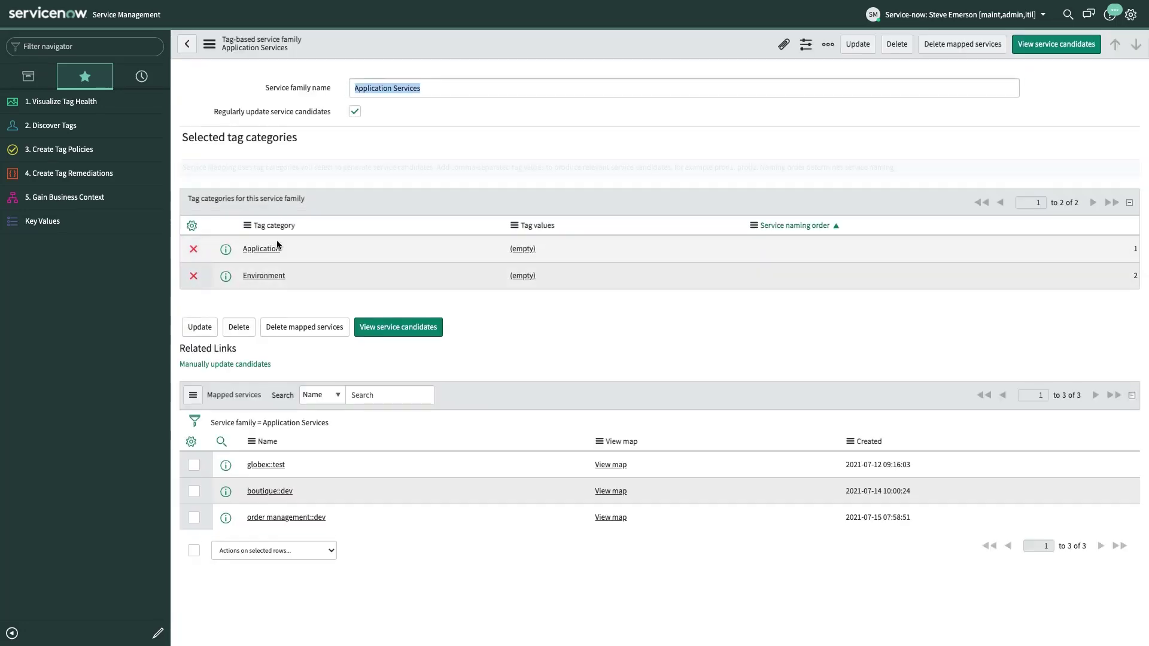
pyautogui.click(266, 276)
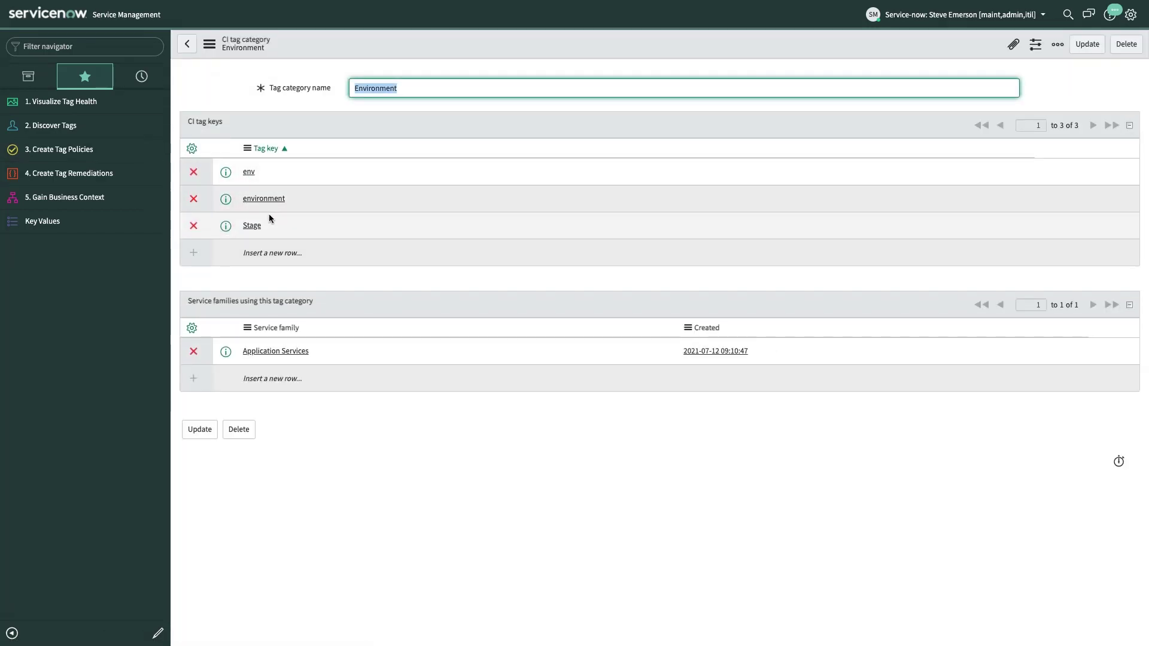
pyautogui.click(189, 44)
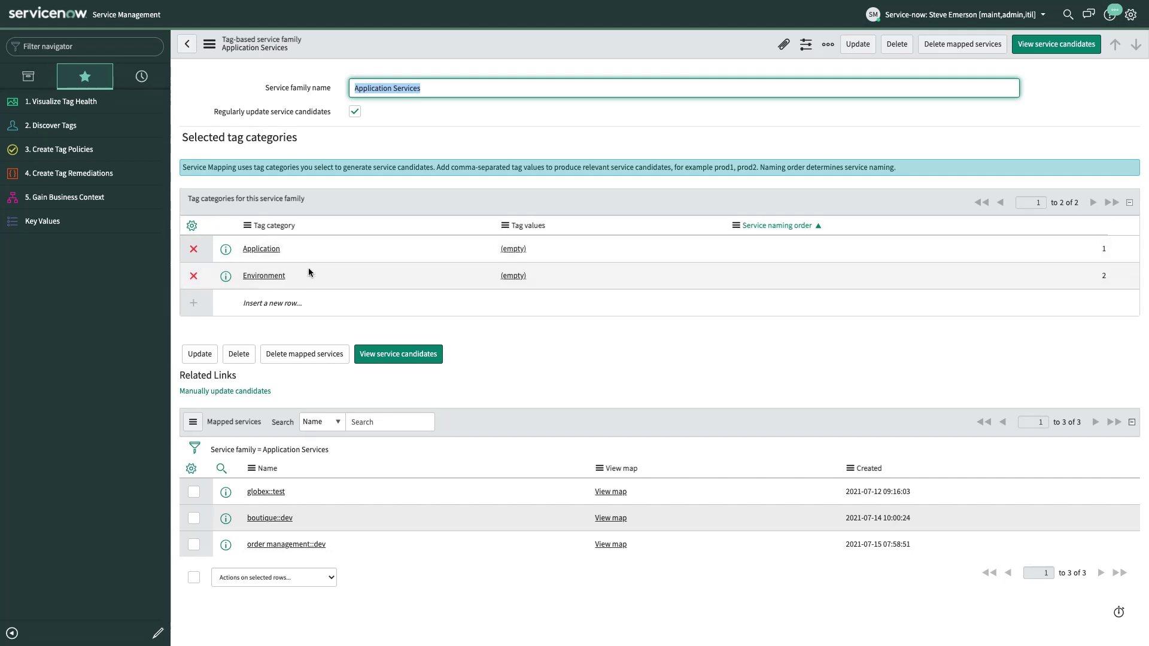
# - Map boutique - tawq::dev, sccm::production, wordpress::test and mid server::prod as services, bringing the total to seven
pyautogui.click(405, 357)
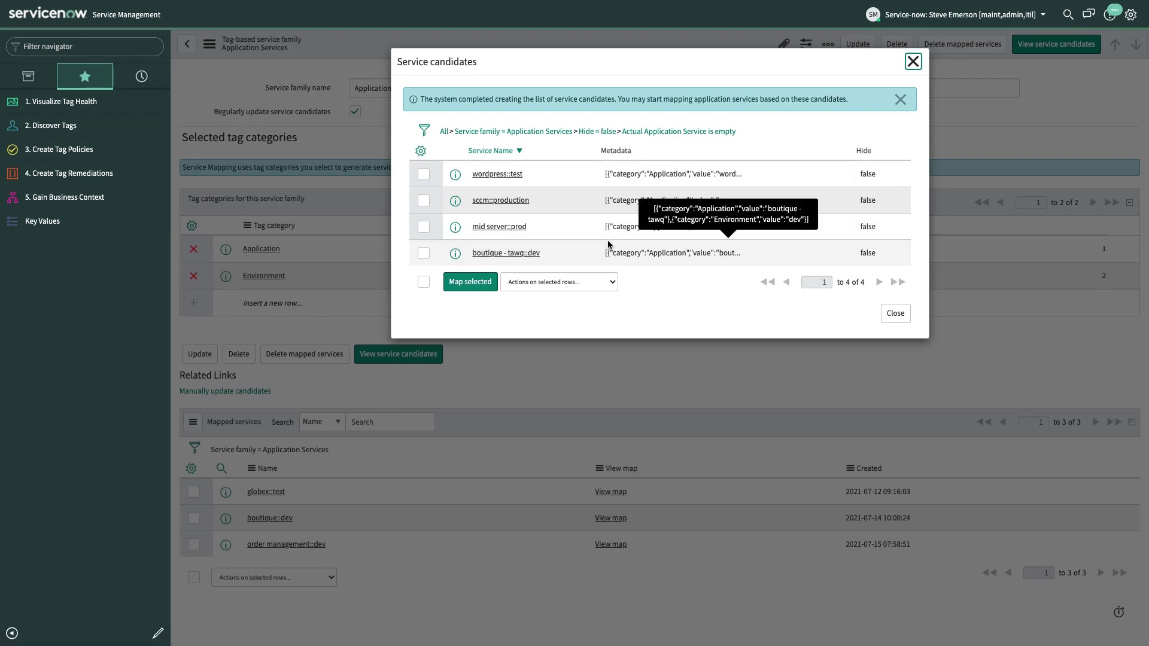
pyautogui.click(424, 253)
pyautogui.click(423, 200)
pyautogui.click(423, 174)
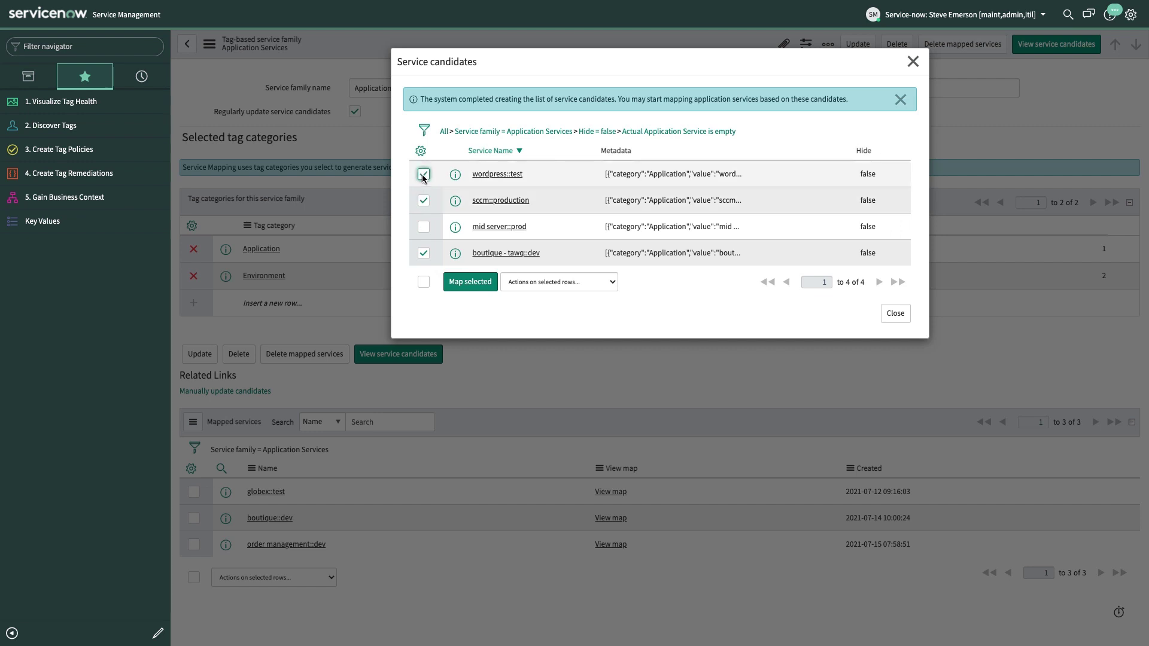
pyautogui.click(423, 226)
pyautogui.click(470, 282)
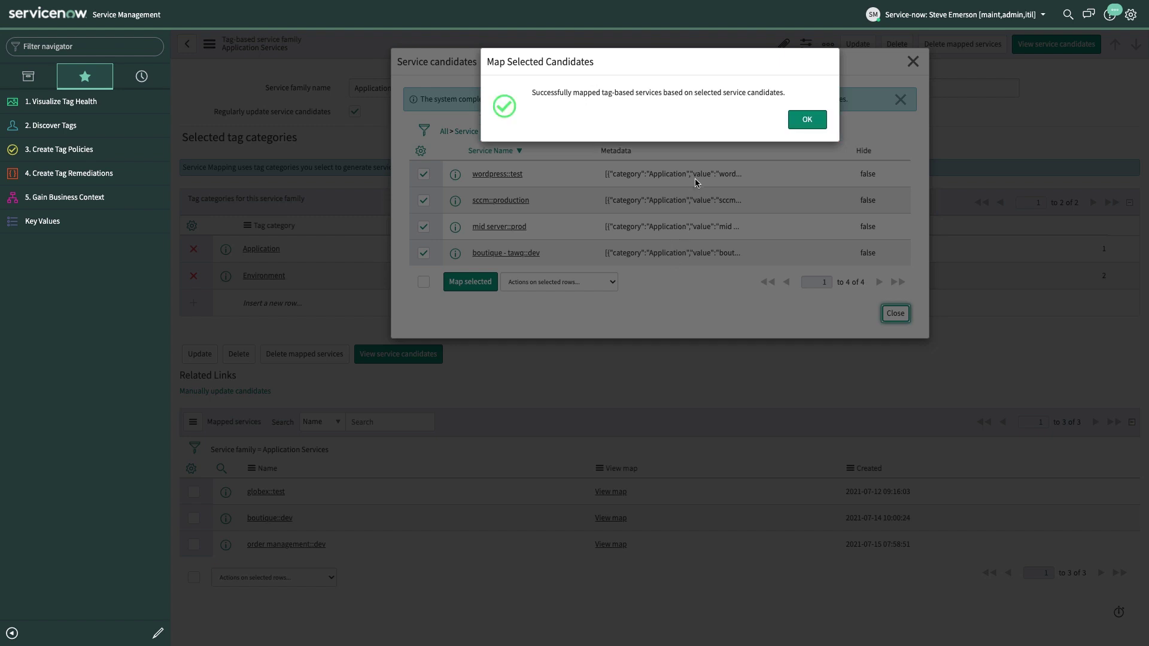
pyautogui.click(806, 120)
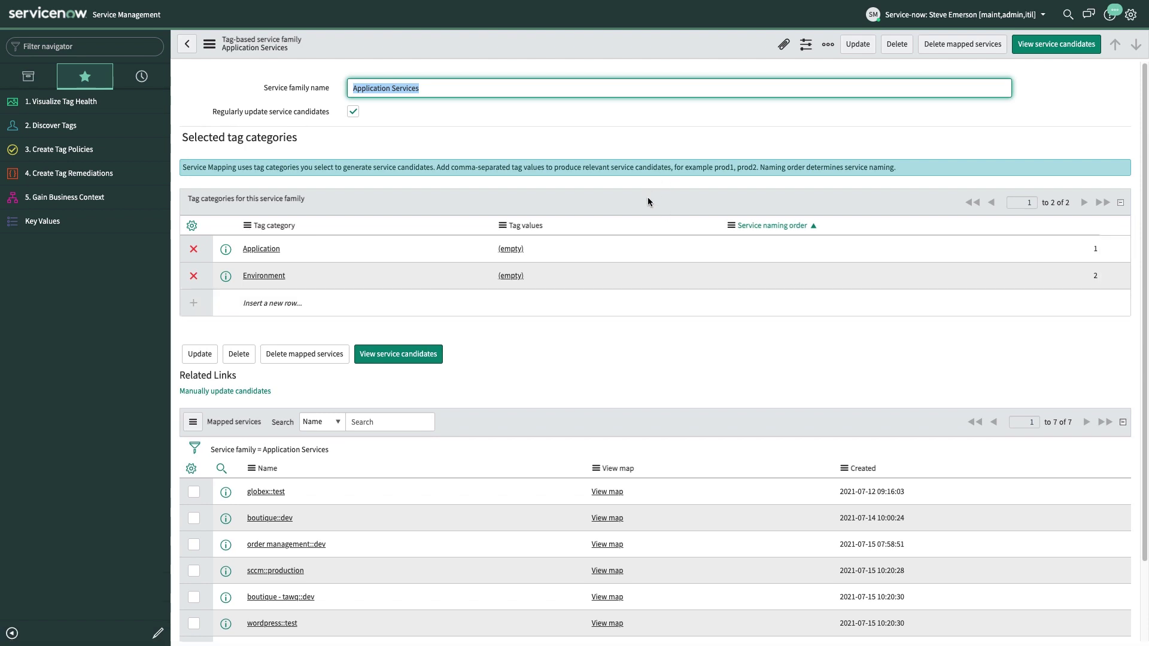
pyautogui.scroll(-1, 533, 425)
pyautogui.scroll(-2, 479, 475)
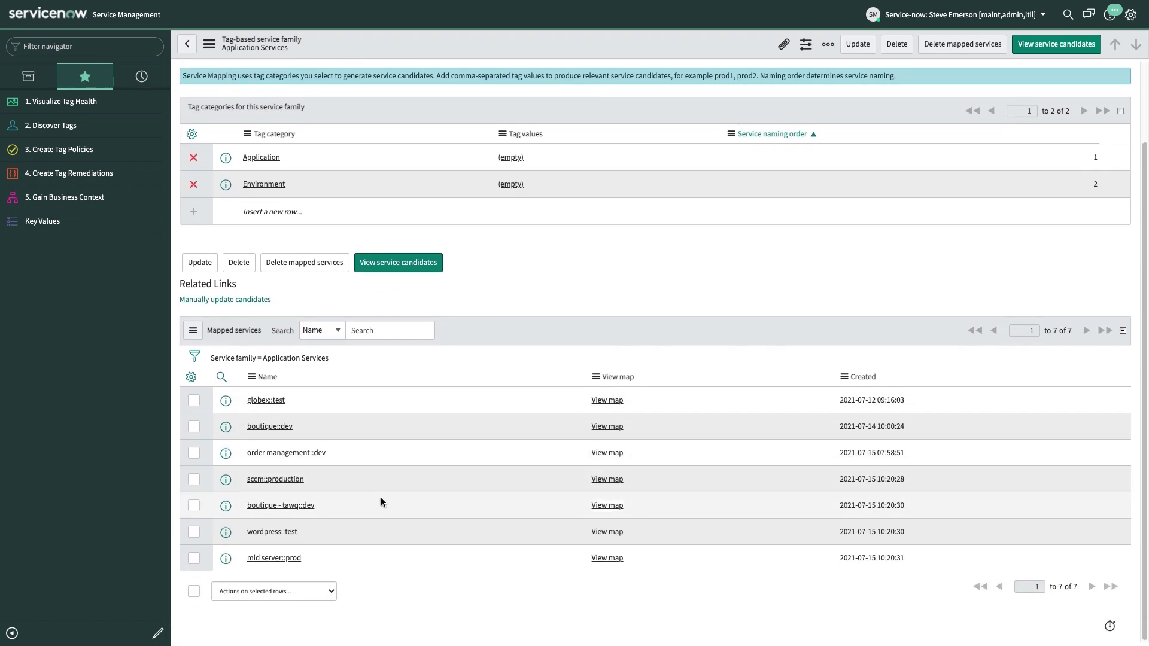
# - Open the order management::dev service map showing its four tagged configuration items
pyautogui.click(614, 456)
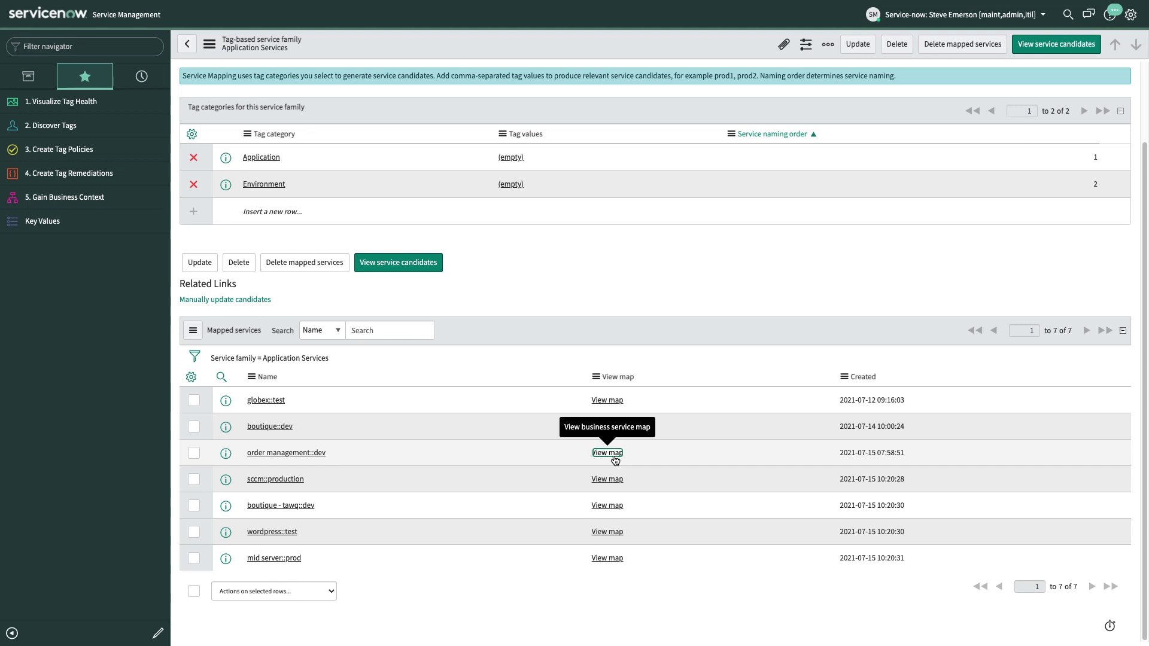